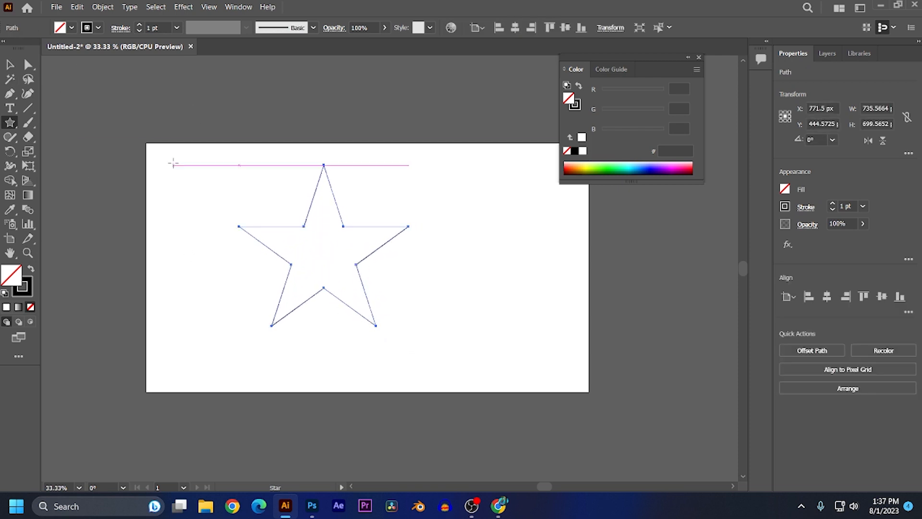
- Paste a copy of the star in place and scale it down about its centre to about 503 × 478 px
left_click(78, 8)
left_click(89, 62)
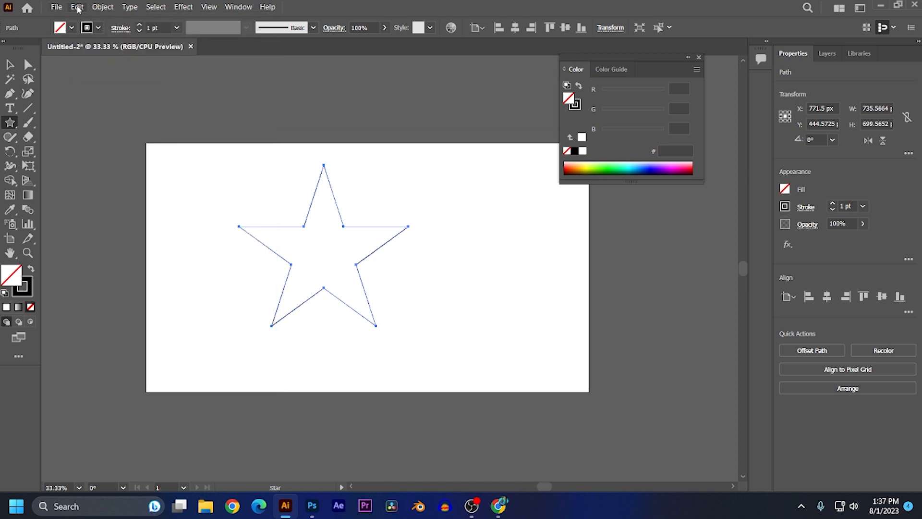
left_click(78, 8)
left_click(111, 113)
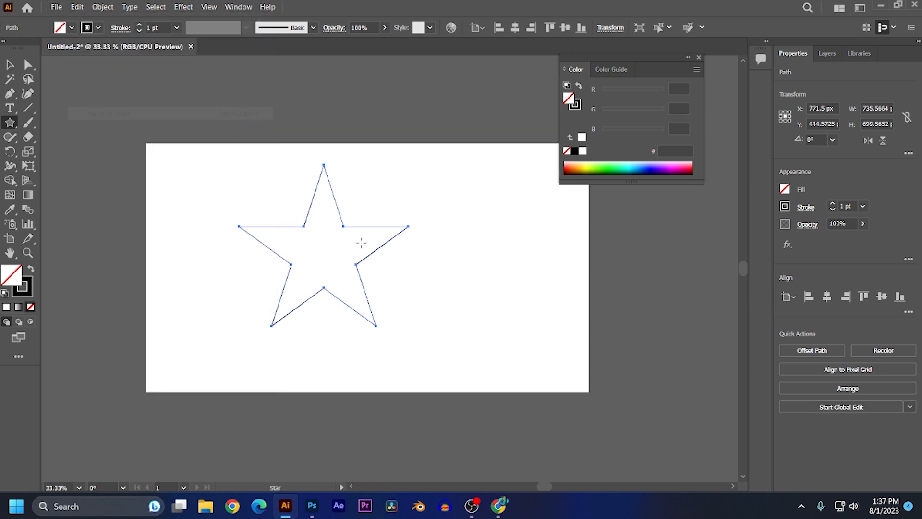
left_click(10, 65)
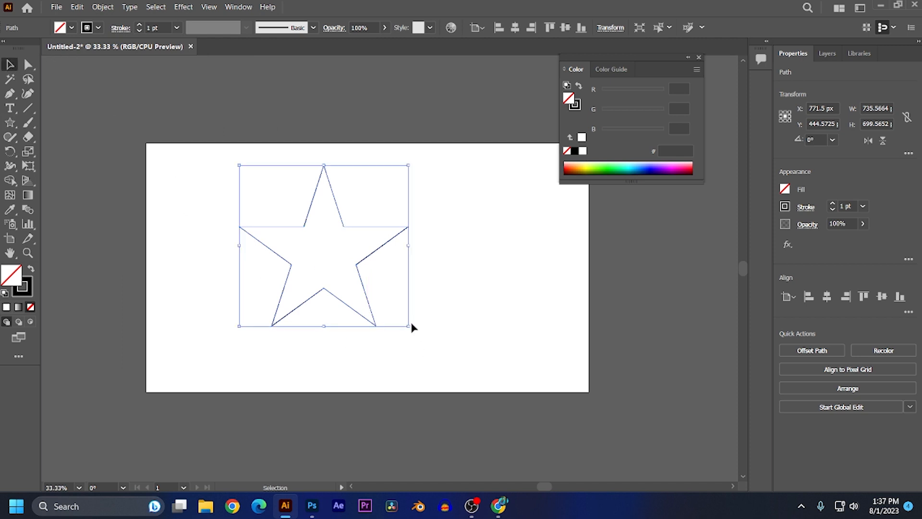
left_click_drag(408, 326, 380, 311)
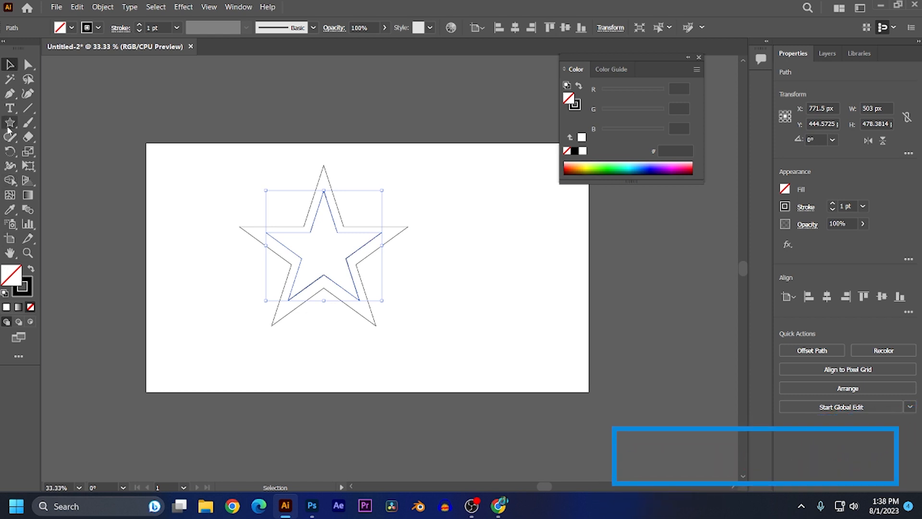
- Draw a tall rectangle about 120 × 518 px beside the two stars with the Rectangle tool
left_click(10, 108)
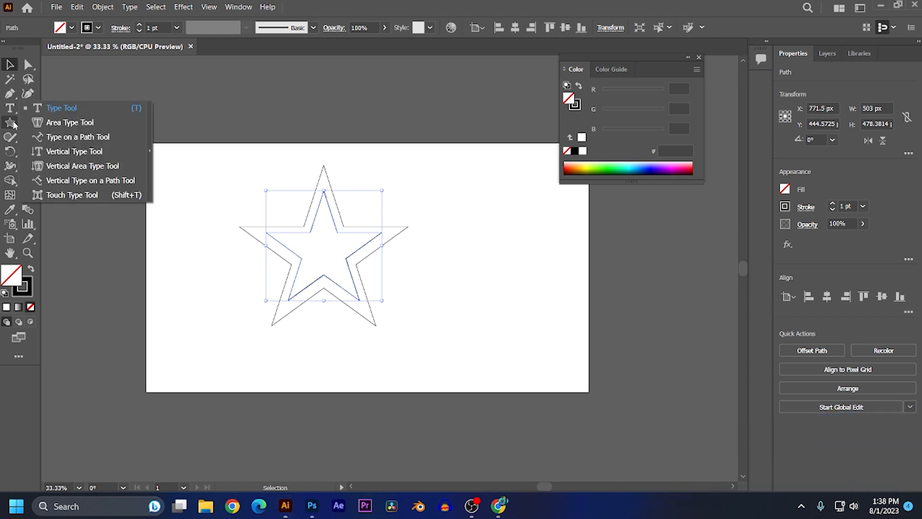
left_click(11, 122)
left_click(55, 123)
left_click_drag(429, 247, 458, 358)
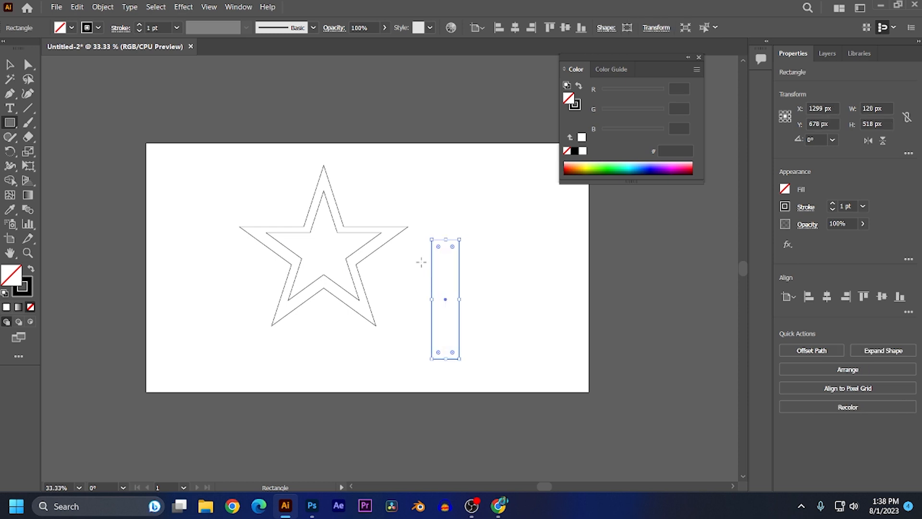
- Stretch the rectangle taller, rotate it to 45° and place it diagonally over the stars
left_click(10, 64)
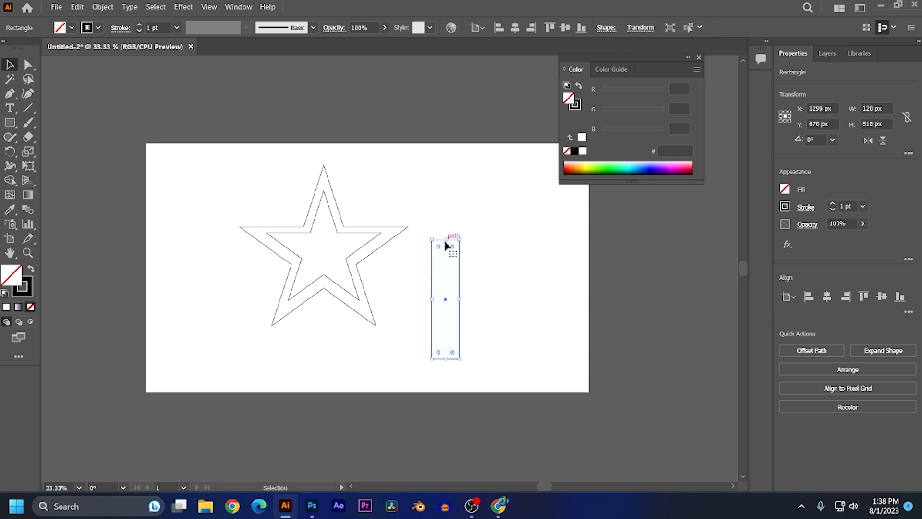
left_click_drag(447, 239, 446, 186)
left_click_drag(464, 365, 499, 313)
left_click_drag(447, 277, 358, 291)
scroll(309, 287, "up", 2)
left_click_drag(434, 222, 383, 246)
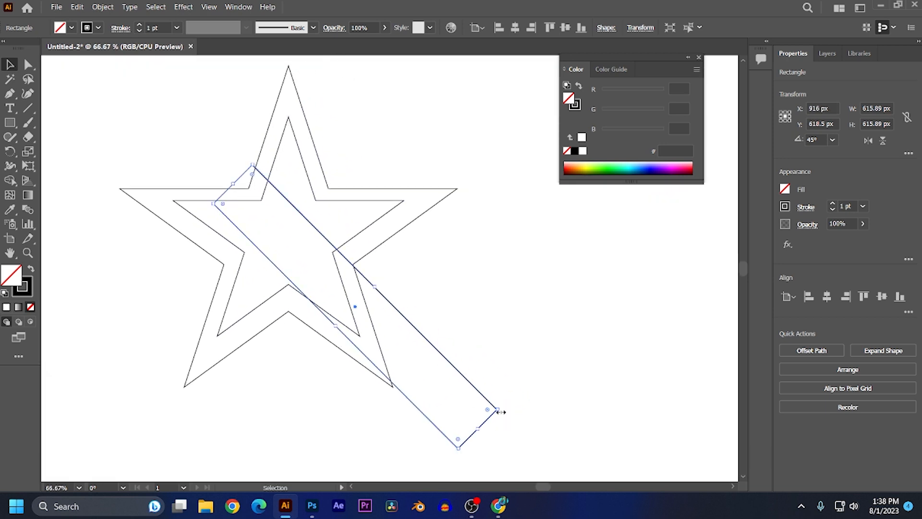
- Rotate the diagonal rectangle to about 58°, narrow it and shift it across the centre of the stars
left_click_drag(504, 409, 510, 369)
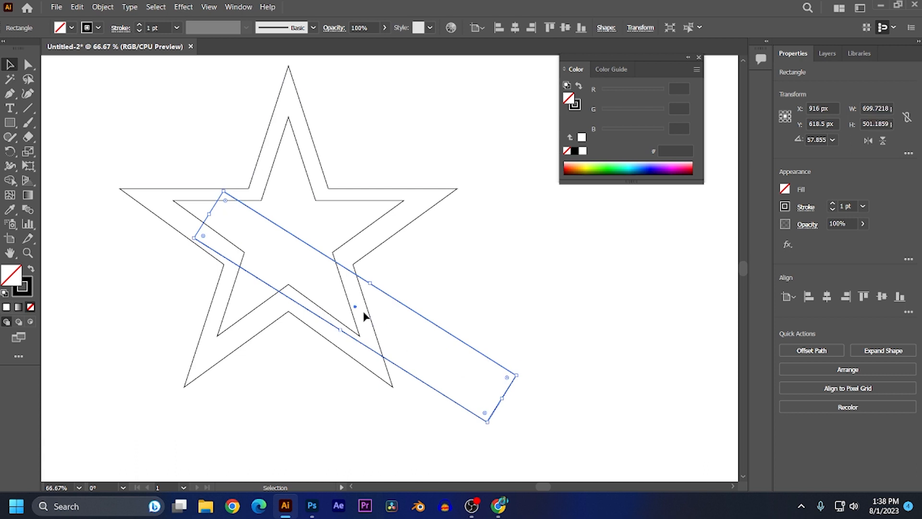
left_click_drag(350, 278, 347, 266)
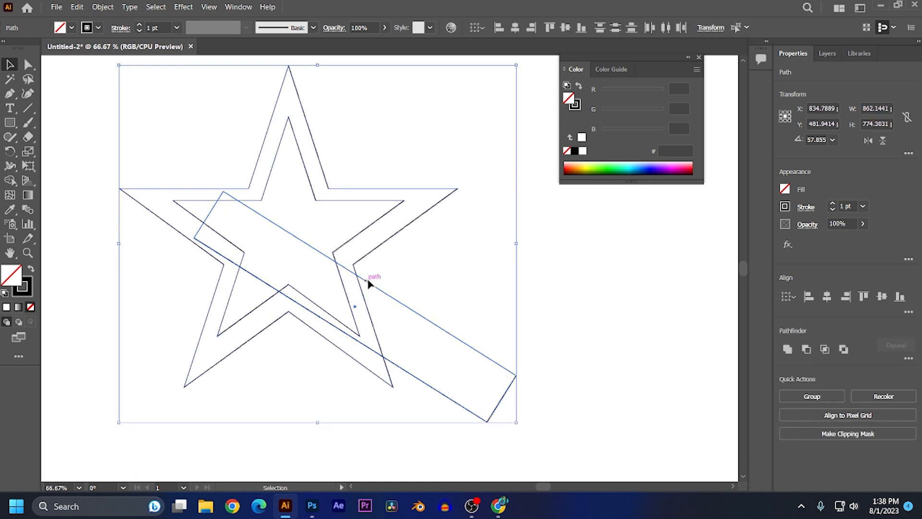
left_click(474, 277)
left_click_drag(416, 332, 304, 264)
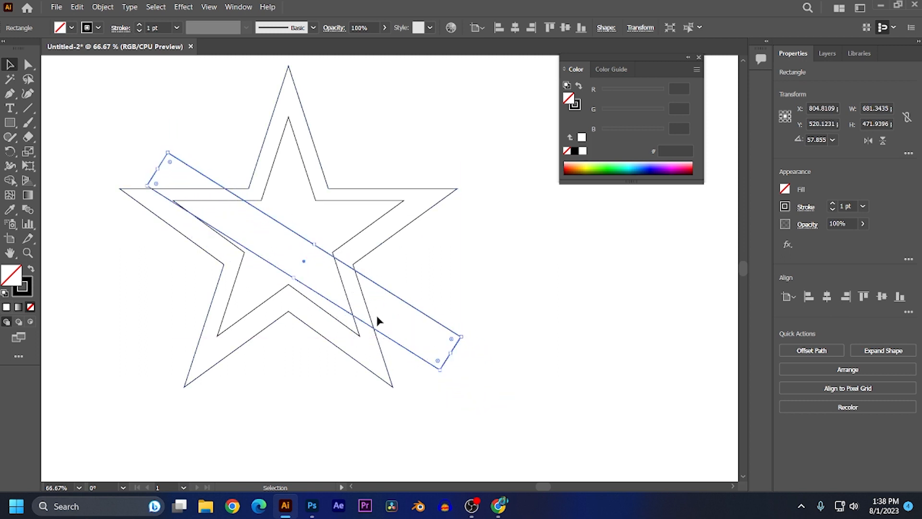
- Fine-tune the rectangle's rotation to about 53.8° and align its lower long edge with the inner star's inner corners
scroll(335, 320, "up", 1, "alt")
left_click_drag(458, 262, 511, 318)
left_click_drag(585, 405, 586, 427)
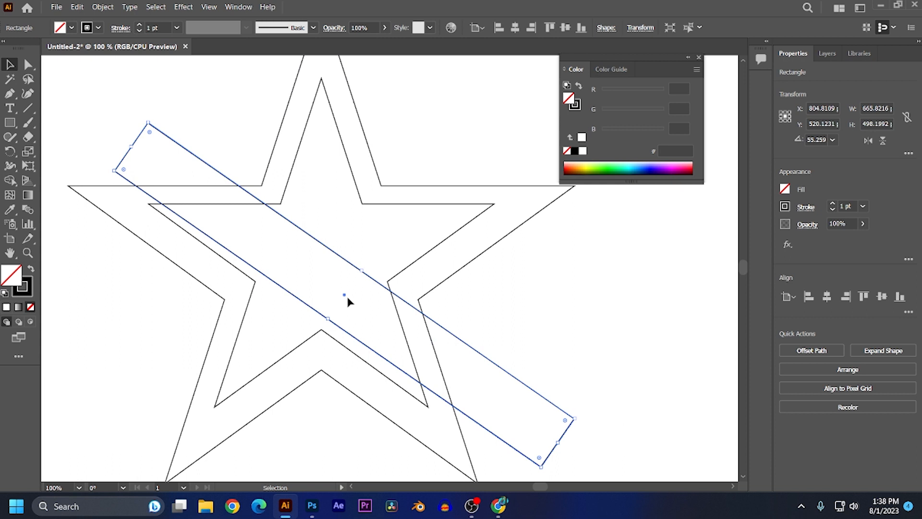
left_click_drag(342, 295, 339, 300)
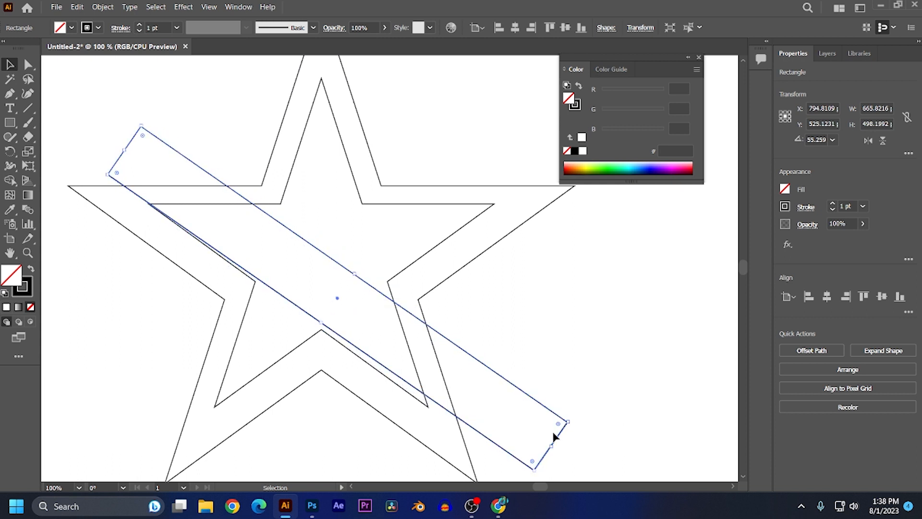
scroll(554, 442, "down", 2)
left_click_drag(530, 434, 529, 438)
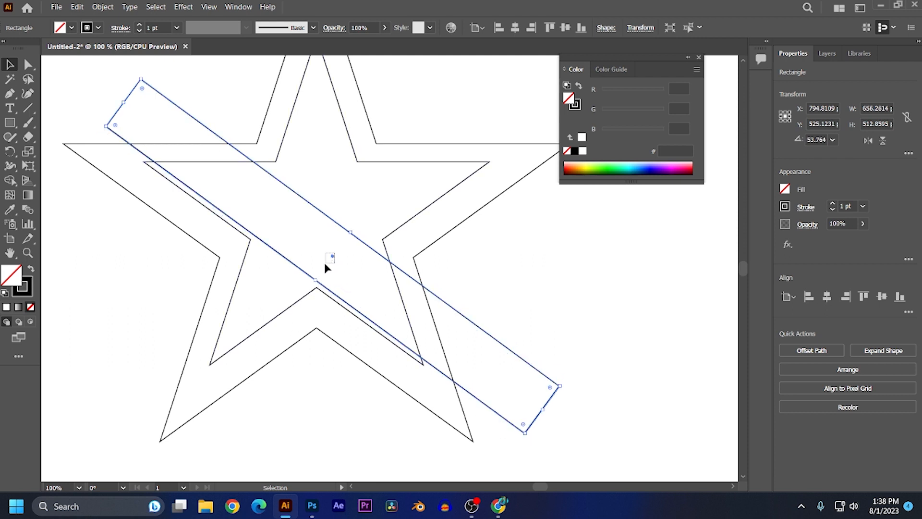
left_click_drag(331, 260, 324, 261)
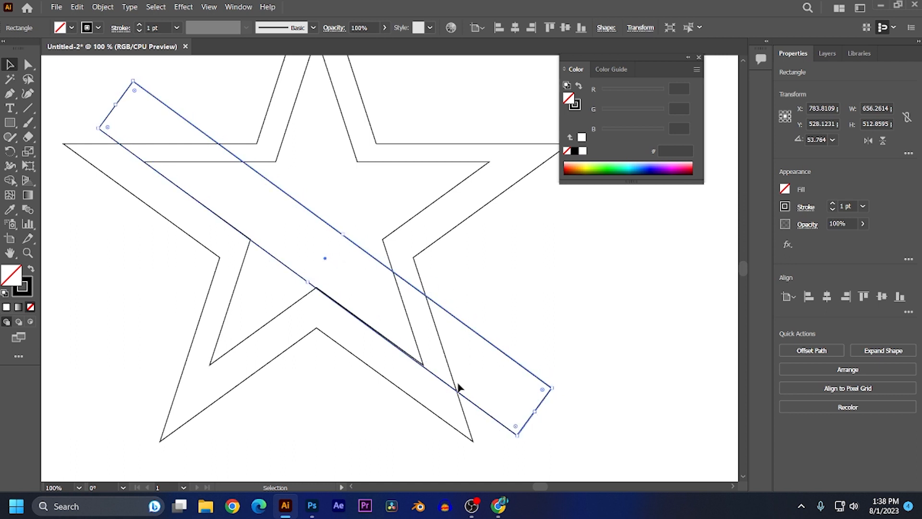
left_click_drag(557, 389, 556, 389)
left_click(574, 339)
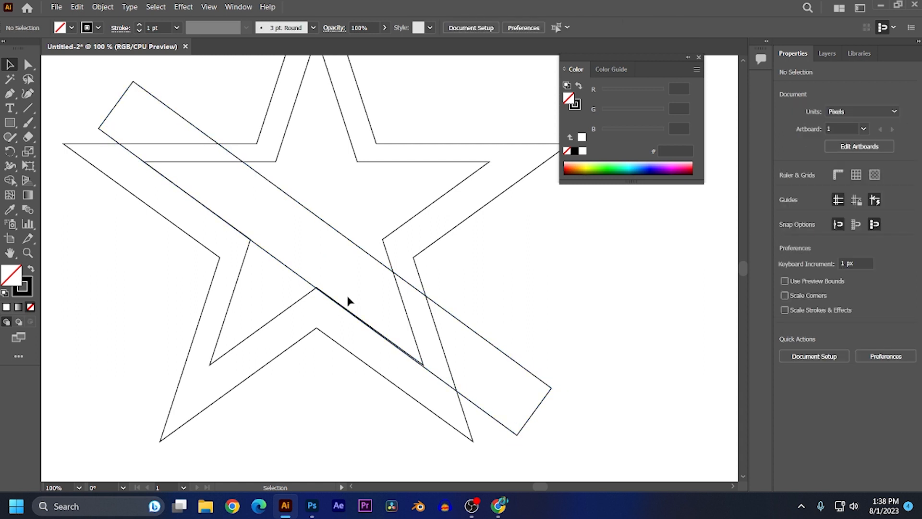
- Select both stars and the rectangle and cut the diagonal band out of them with the Shape Builder tool
left_click_drag(204, 264, 313, 310)
key("shift+m")
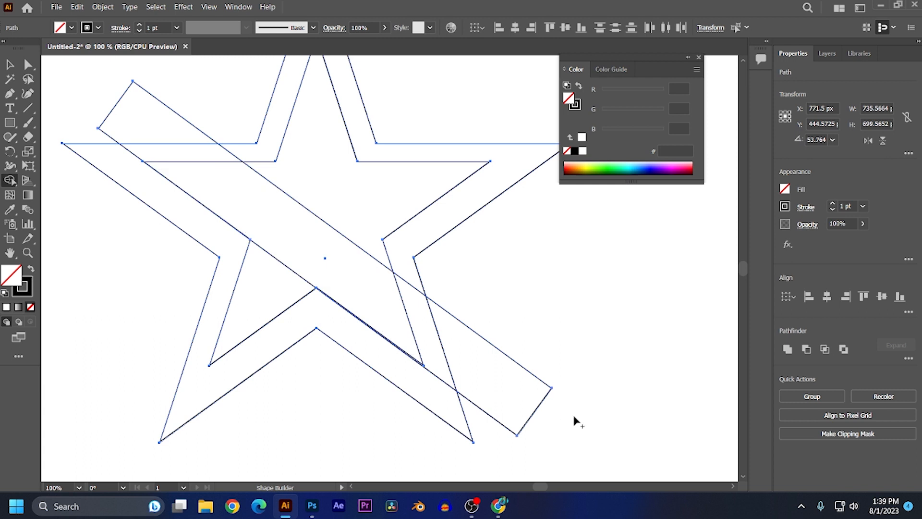
left_click_drag(601, 435, 371, 305)
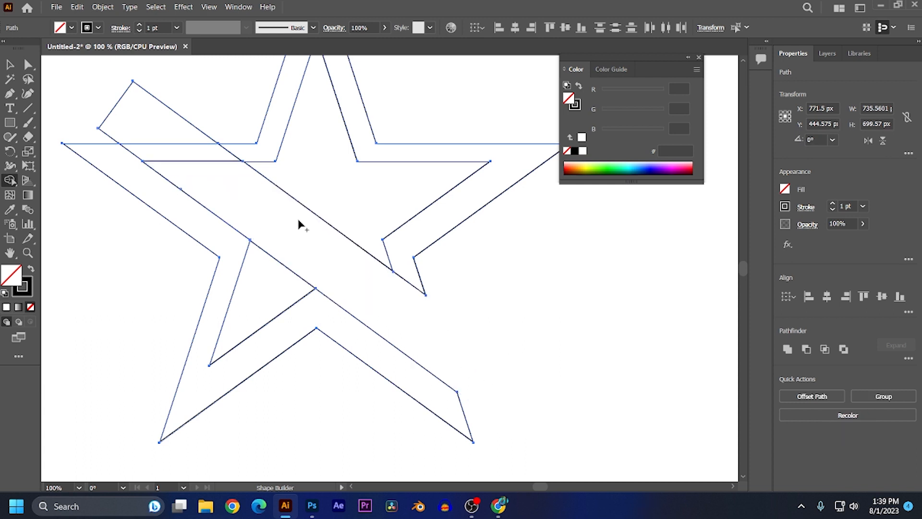
left_click_drag(269, 212, 163, 129)
left_click_drag(95, 79, 96, 81)
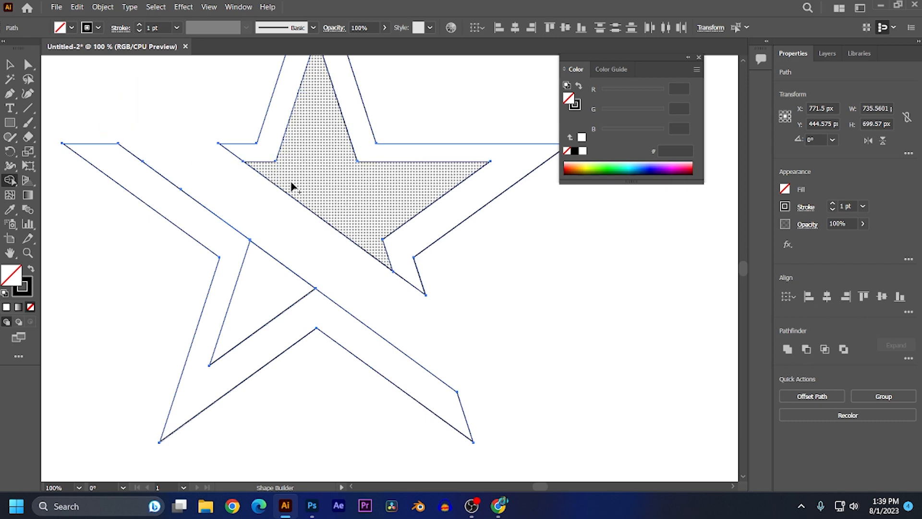
- Remove the two remaining inner star areas with the Shape Builder tool, leaving only the split star outline, and deselect it
left_click_drag(311, 233, 298, 240)
left_click(262, 294)
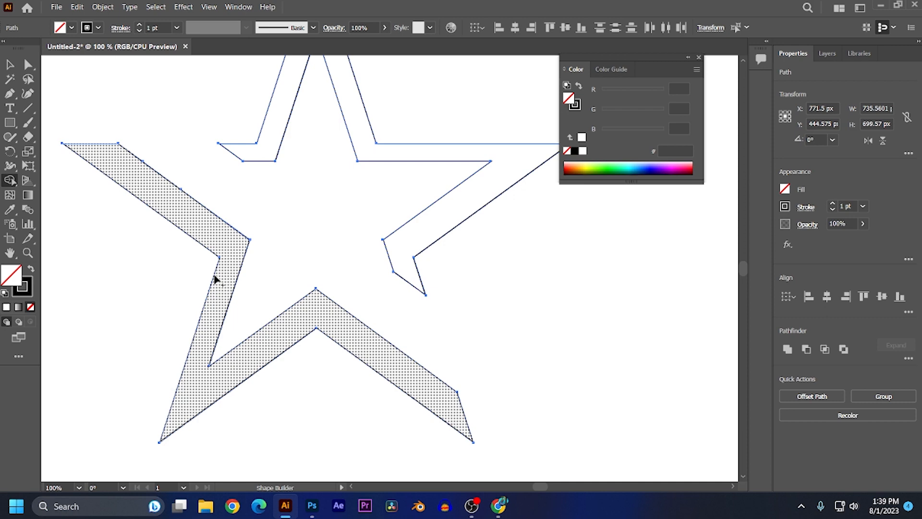
left_click(10, 65)
scroll(515, 309, "down", 2)
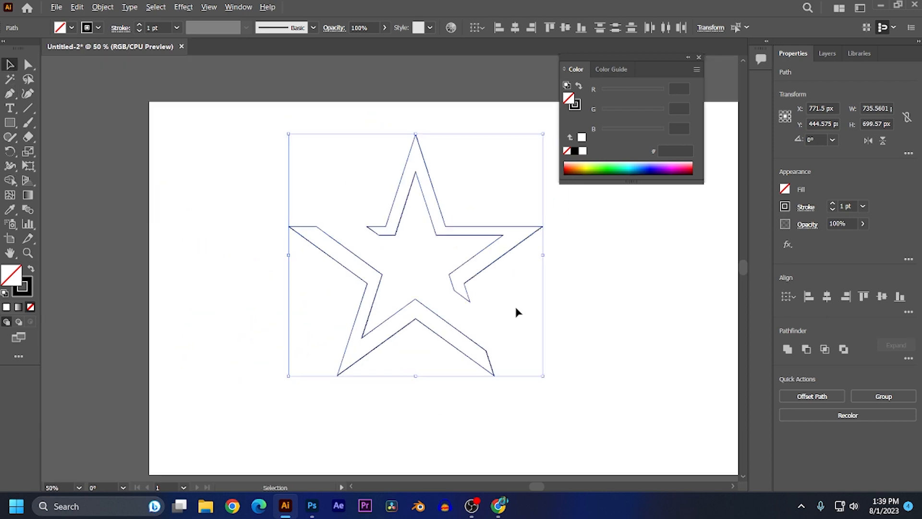
left_click(612, 293)
- Draw a thin vertical rectangle about 23 × 621 px beside the split star
scroll(560, 288, "right", 2)
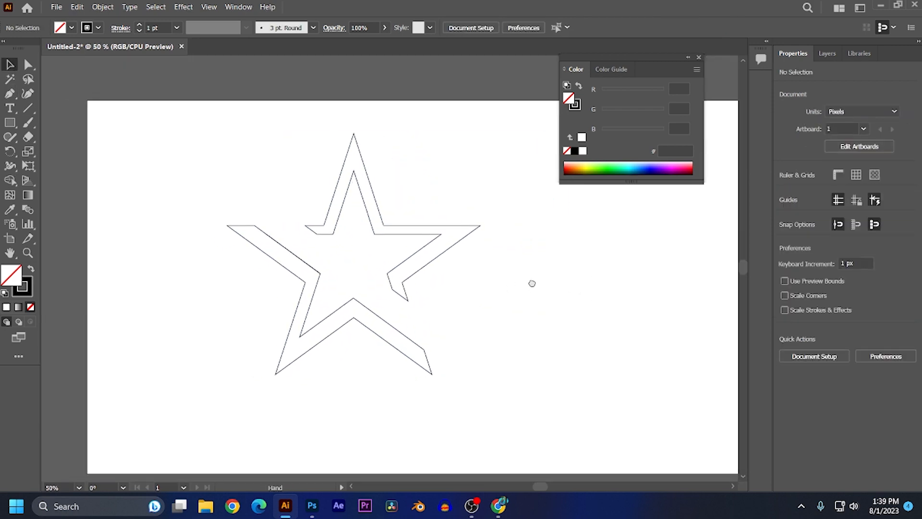
left_click(10, 123)
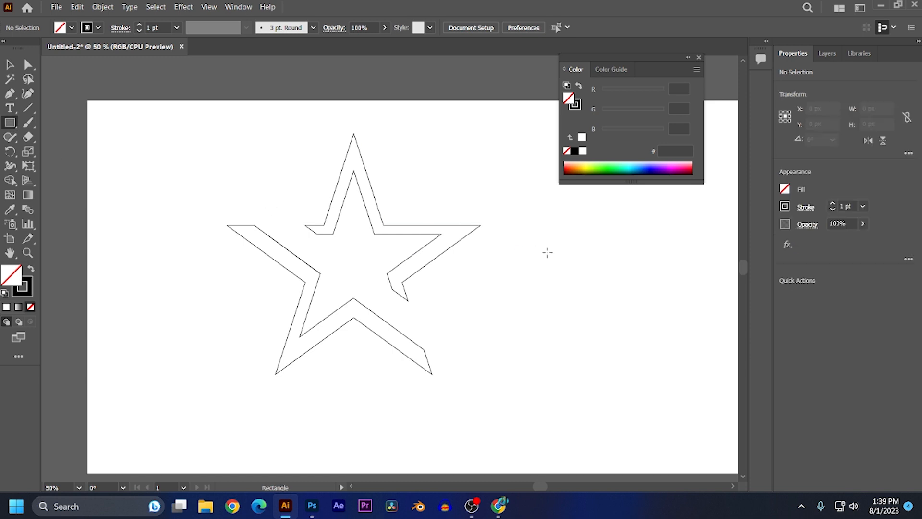
mouse_move(535, 249)
left_mouse_down()
mouse_move(535, 309)
mouse_move(569, 382)
mouse_move(543, 408)
mouse_move(544, 463)
left_mouse_up()
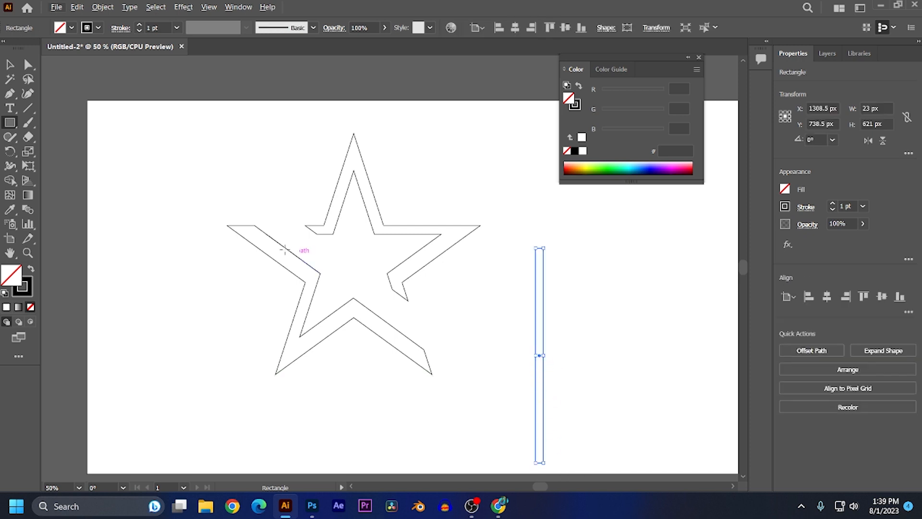
- Copy the thin rectangle, paste it in place and move one copy sideways, leaving a small gap between the two strips
left_click(75, 8)
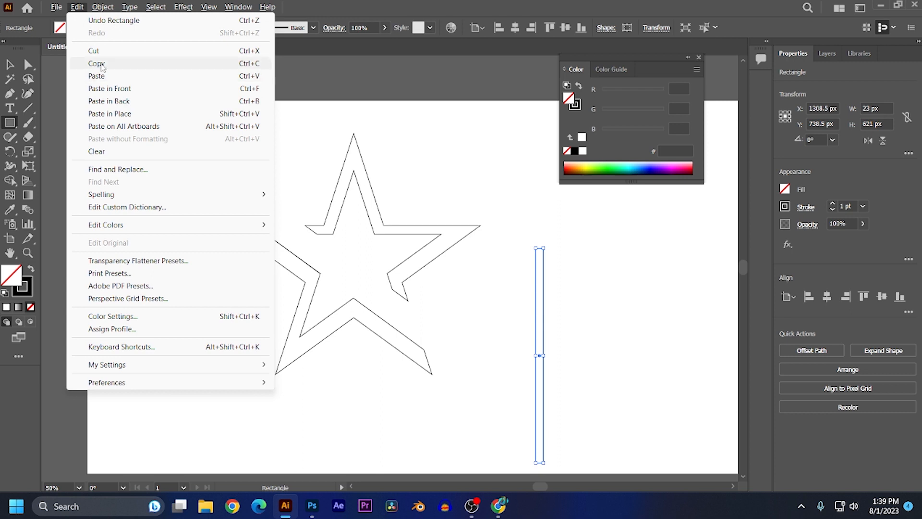
left_click(101, 62)
left_click(79, 8)
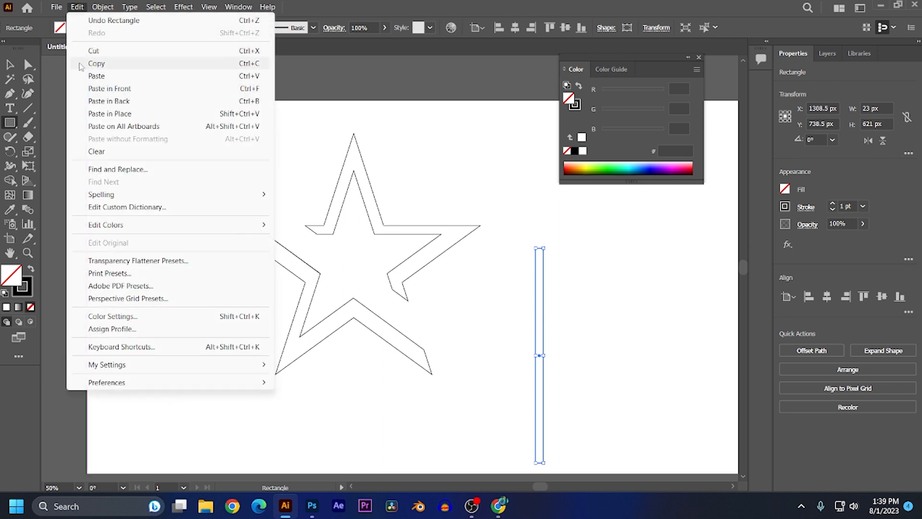
left_click(116, 114)
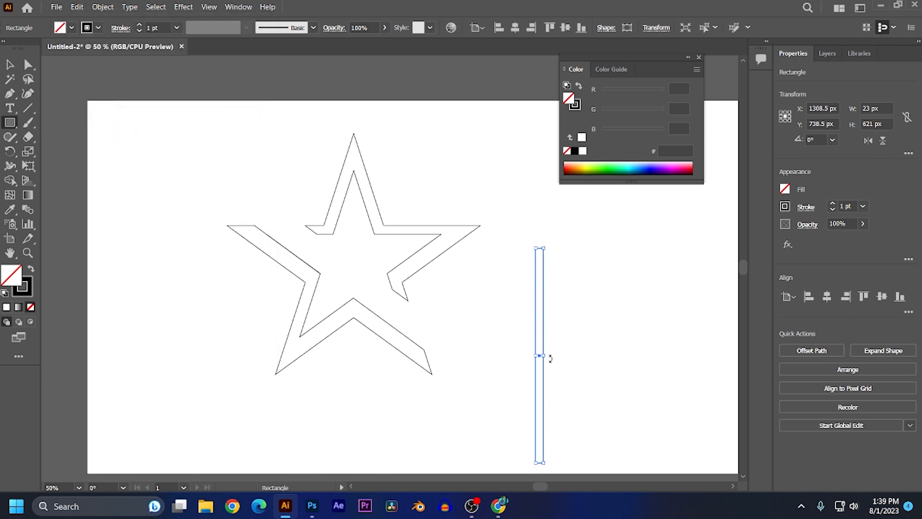
key("v")
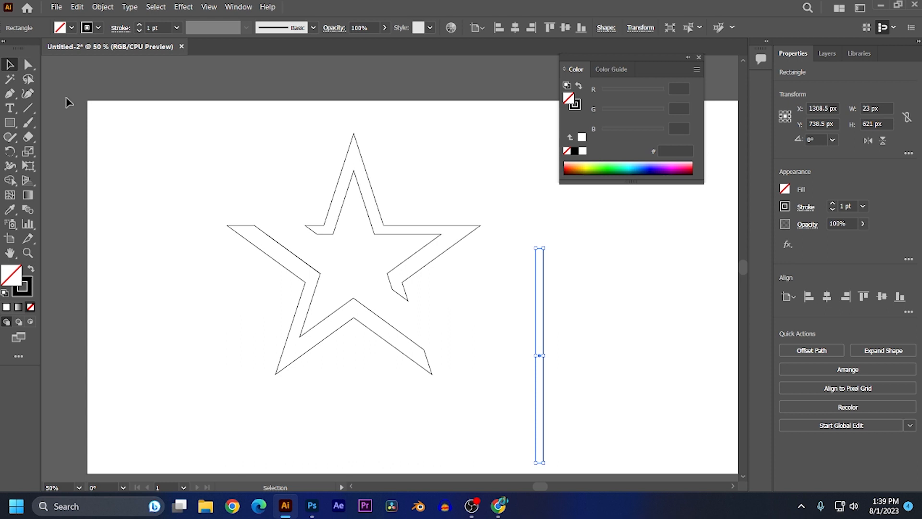
left_click(539, 365)
left_click(536, 363)
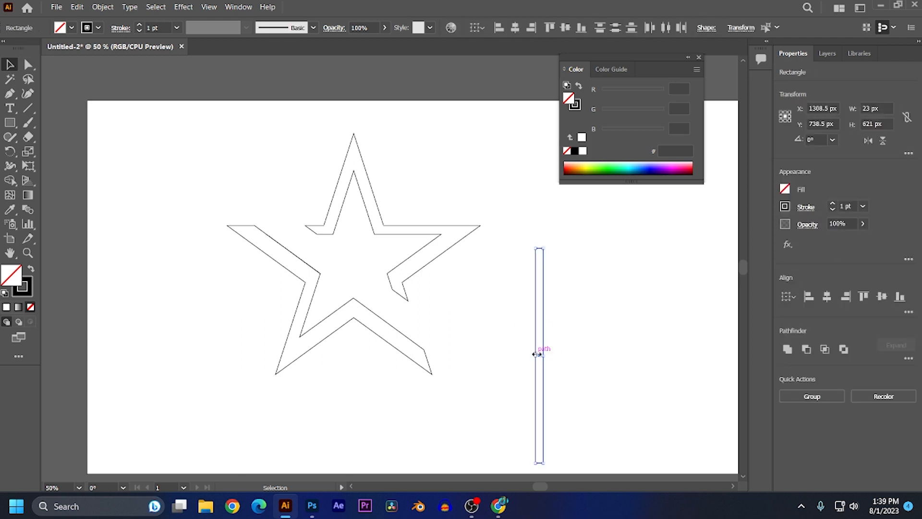
left_click(538, 364)
left_click_drag(540, 358, 551, 358)
- Select both thin strips, move them over the star's diagonal gap and rotate them together to about 54.8°
mouse_move(494, 313)
left_mouse_down()
mouse_move(583, 375)
mouse_move(575, 439)
left_mouse_up()
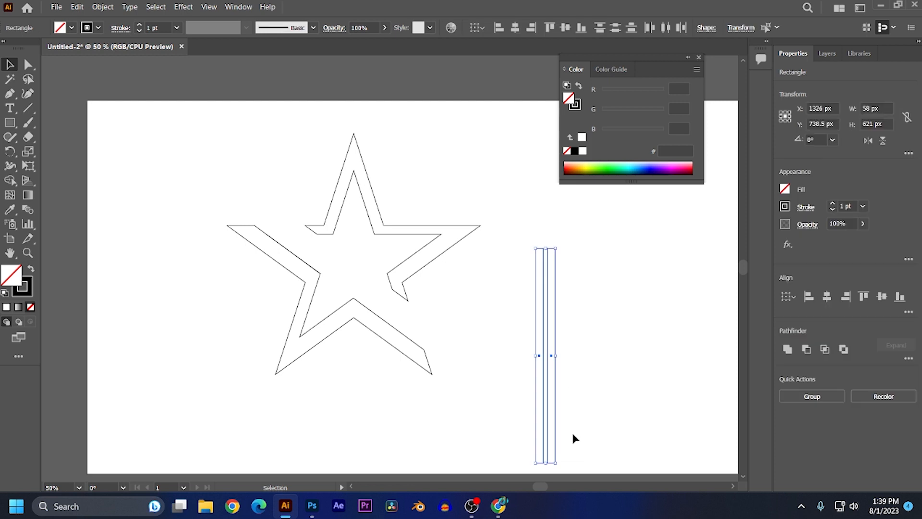
left_click_drag(560, 469, 638, 412)
left_click_drag(551, 358, 362, 297)
scroll(362, 297, "up", 2)
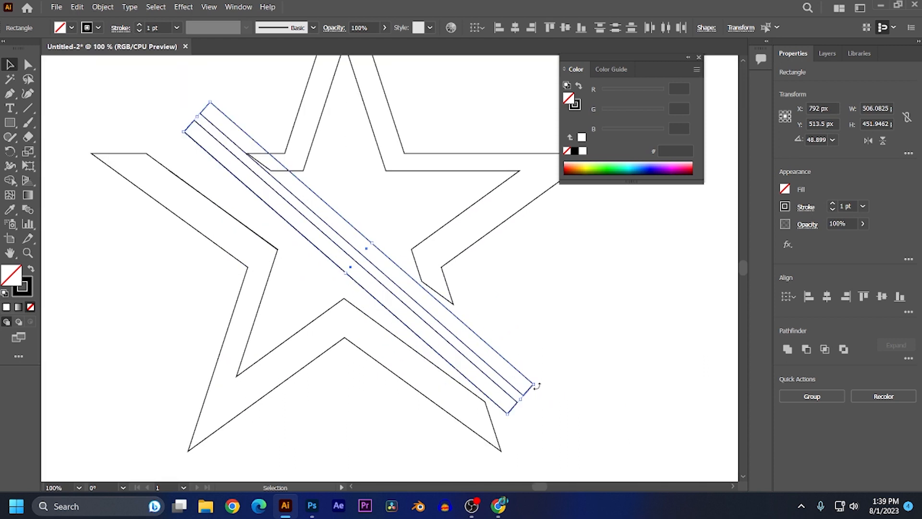
left_click_drag(538, 386, 554, 368)
- Reselect both strips and shift them together into the diagonal gap between the star's two halves
left_click(421, 327)
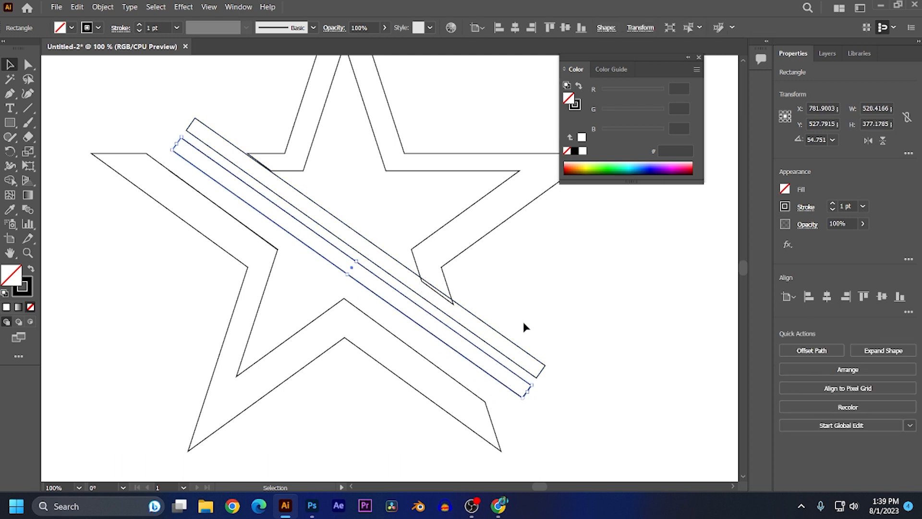
left_click(447, 321, "shift")
mouse_move(365, 265)
left_mouse_down()
mouse_move(340, 273)
mouse_move(350, 267)
left_mouse_up()
left_click(520, 387)
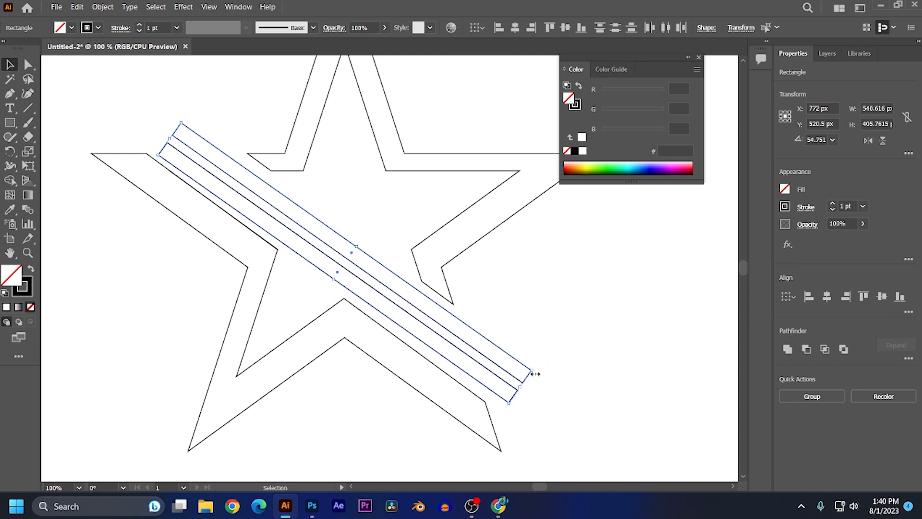
- Refine both strips' rotation to about 53.8° and enlarge them to about 785 × 597 px overall, extending beyond the star's lower-right side
left_click_drag(536, 372, 567, 391)
key("ctrl+minus")
key("ctrl+minus")
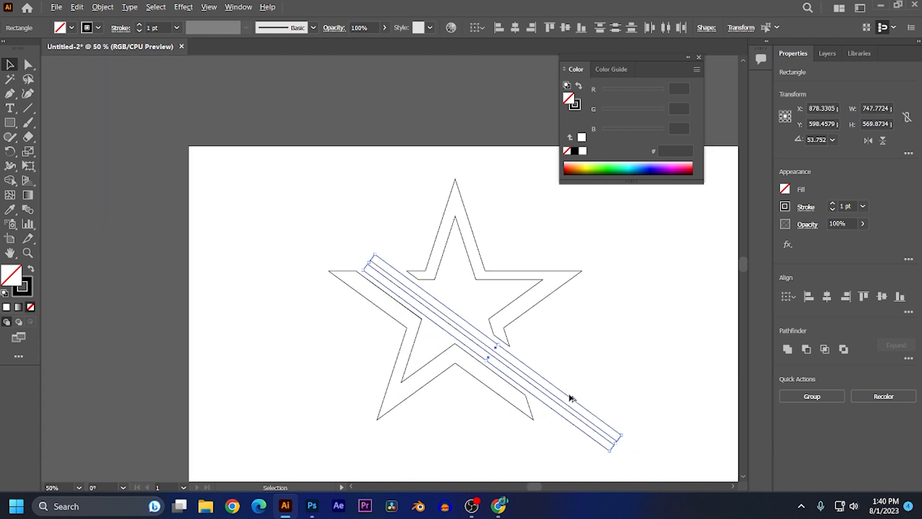
scroll(573, 398, "up", 1)
left_click_drag(634, 461, 650, 476)
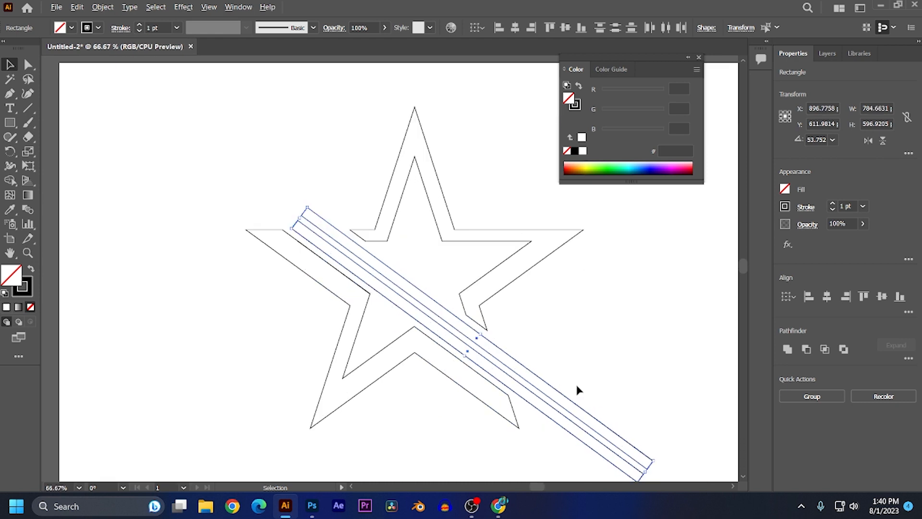
- Draw a horizontal cutting line about 63 px long across the upper strip's upper-left end, roughly level with the star's horizontal edge
scroll(339, 309, "up", 1)
scroll(315, 284, "up", 1)
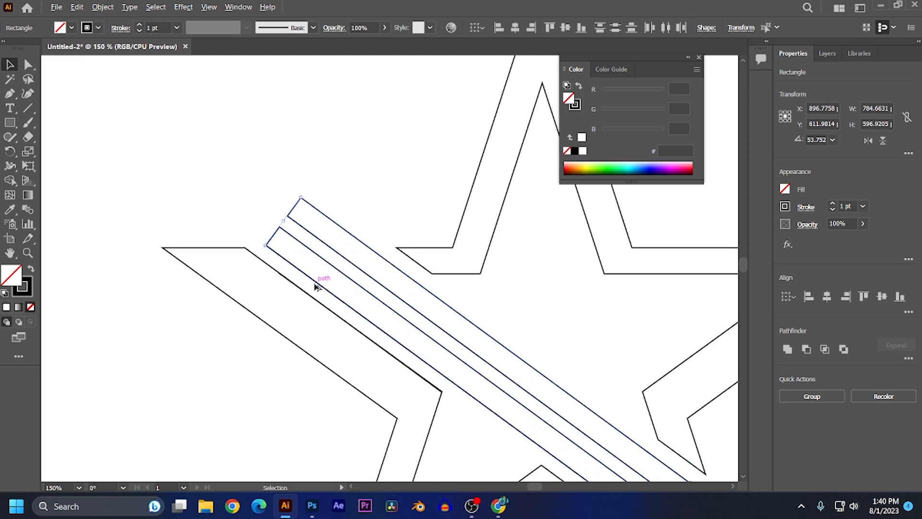
left_click(10, 95)
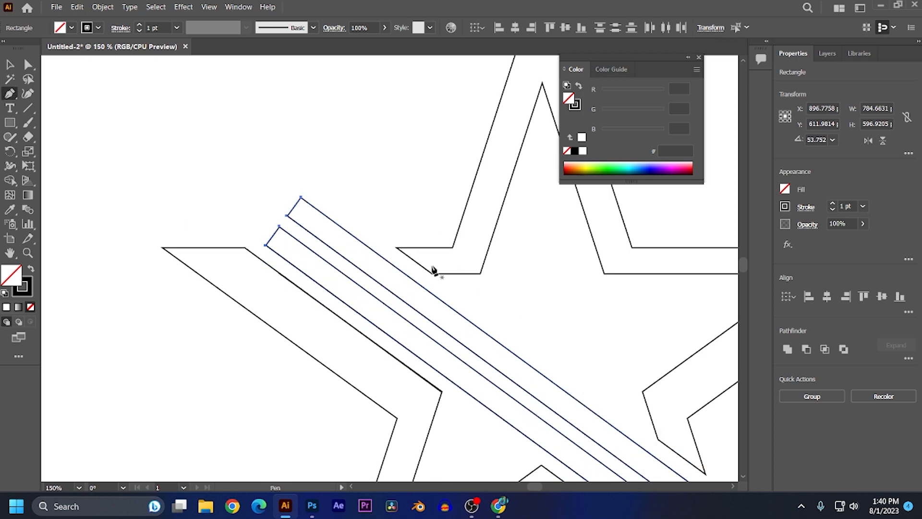
scroll(432, 270, "up", 3)
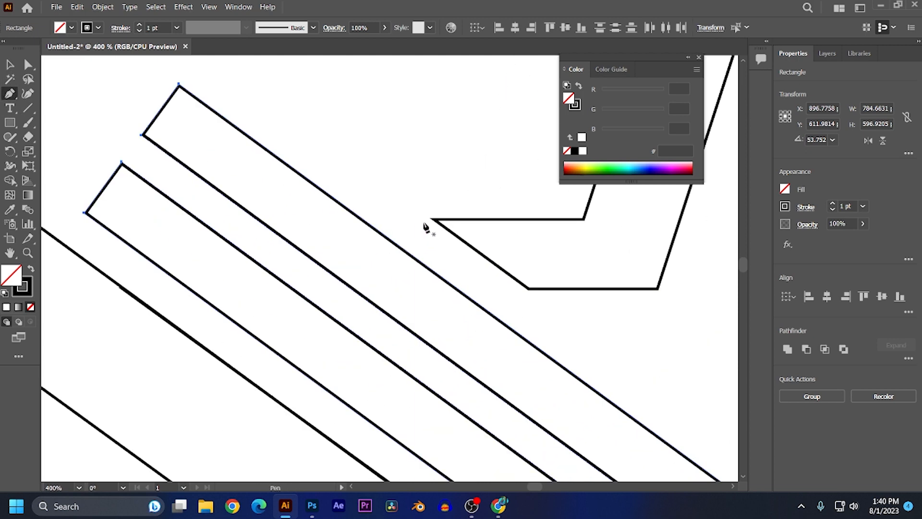
left_click(422, 223)
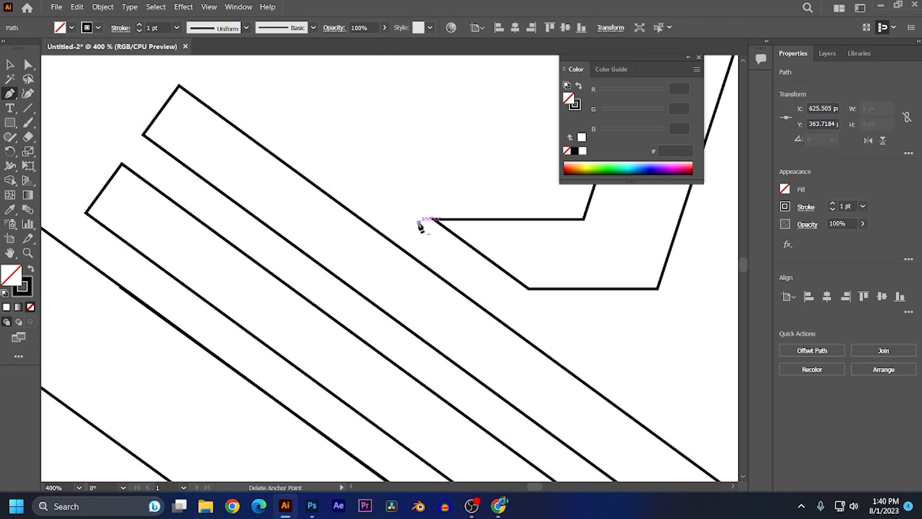
left_click(244, 222)
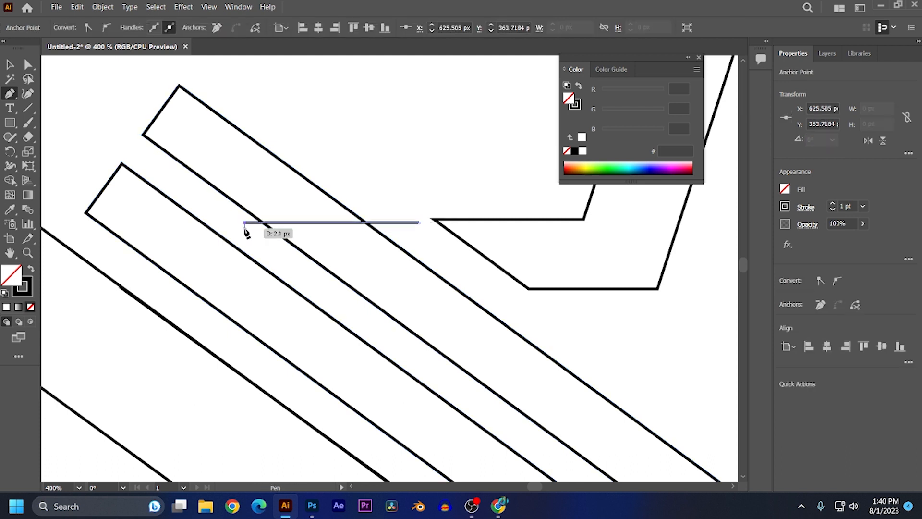
left_click(5, 66)
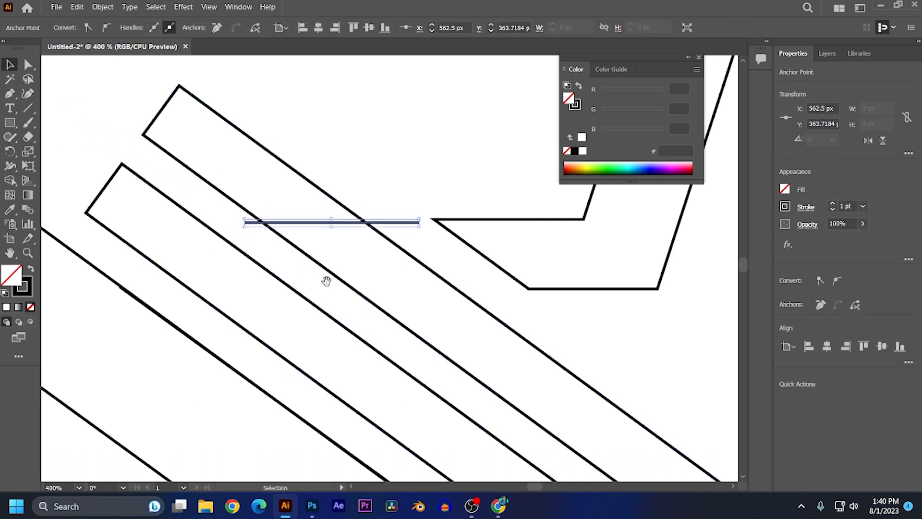
- Draw a second horizontal cutting line about 54 px long across the lower strip, a little below the first line
scroll(364, 212, "down", 2)
scroll(373, 257, "down", 3)
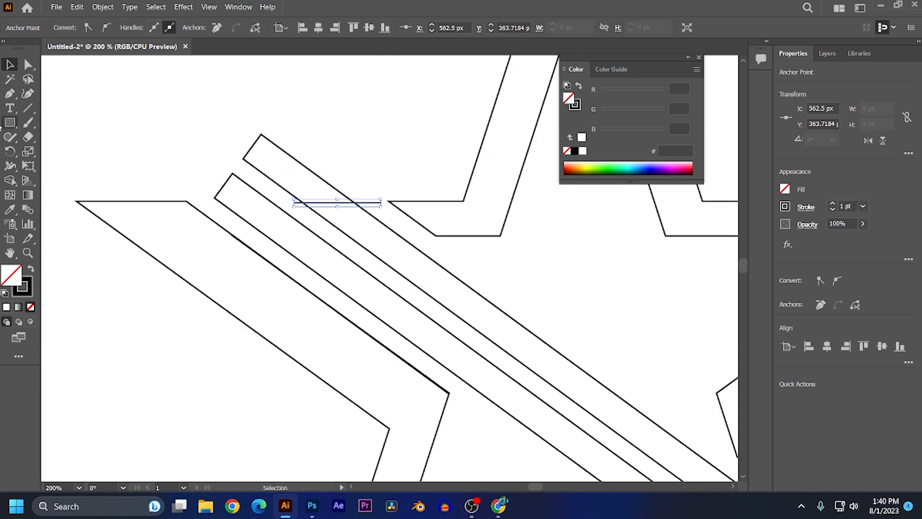
left_click(12, 99)
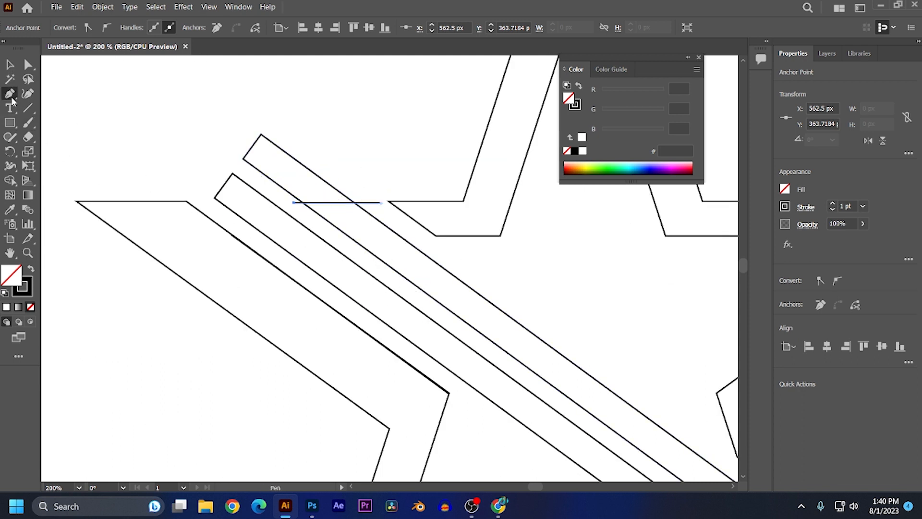
left_click(366, 263)
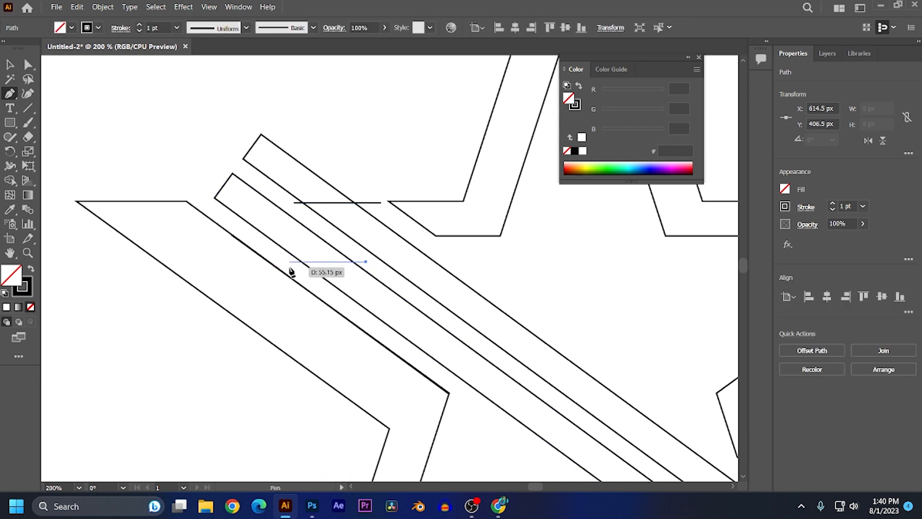
left_click(291, 267, "shift")
left_click(8, 65)
- Draw a steep slanted cutting line about 53 px long across the lower strip's lower-right end with the Pen tool
scroll(394, 289, "down", 2)
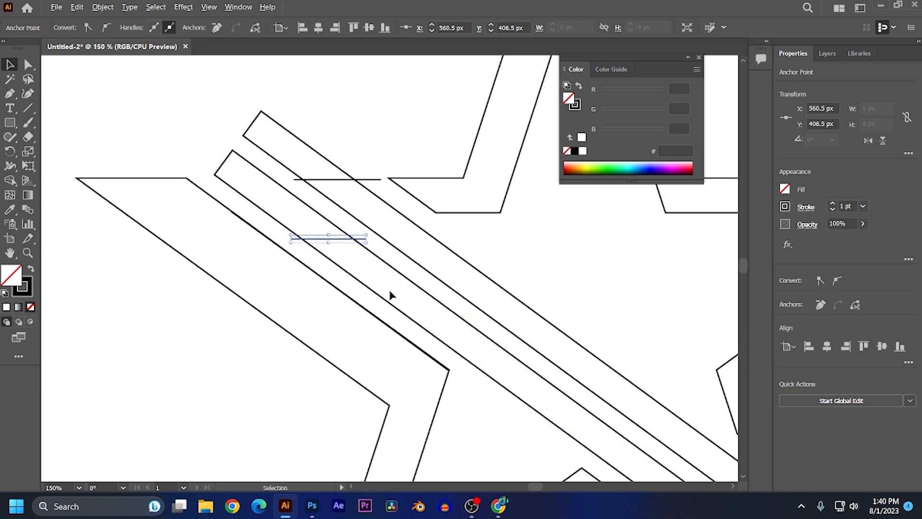
scroll(390, 292, "down", 2)
left_click_drag(530, 296, 338, 209)
left_click_drag(572, 311, 369, 196)
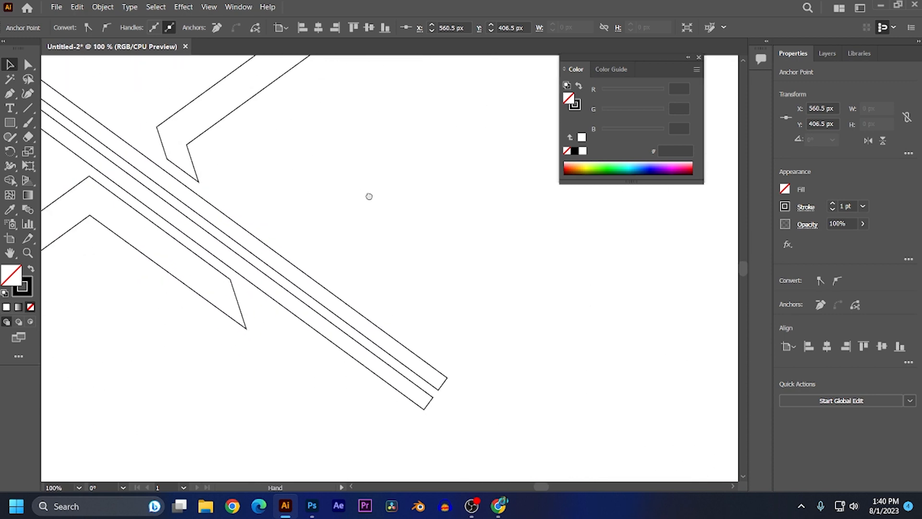
scroll(371, 295, "down", 2)
scroll(370, 294, "up", 2)
left_click(9, 94)
scroll(432, 374, "up", 3)
scroll(391, 267, "down", 1)
scroll(385, 255, "up", 1)
left_click(386, 231)
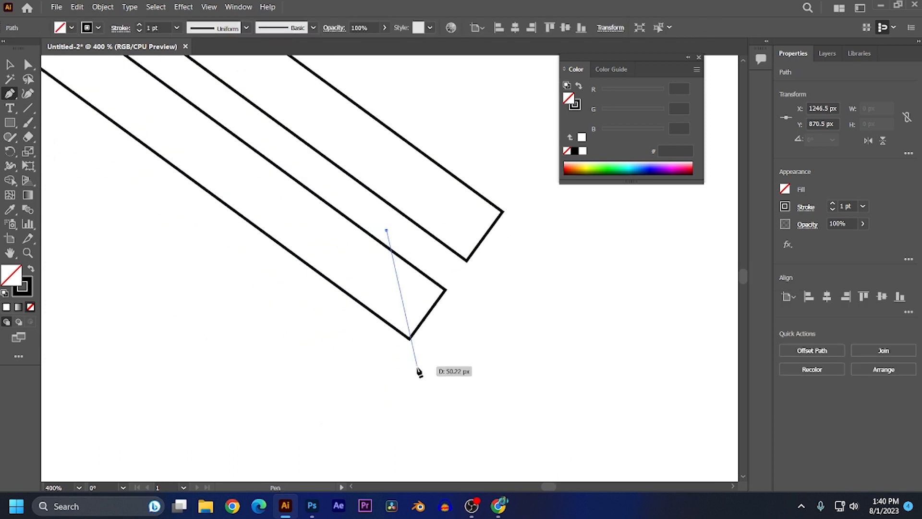
key("ctrl+z")
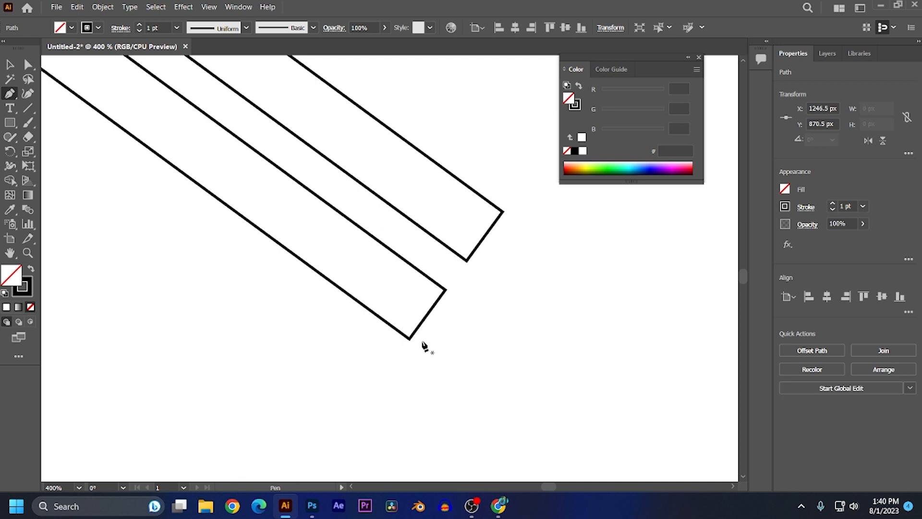
left_click(411, 359)
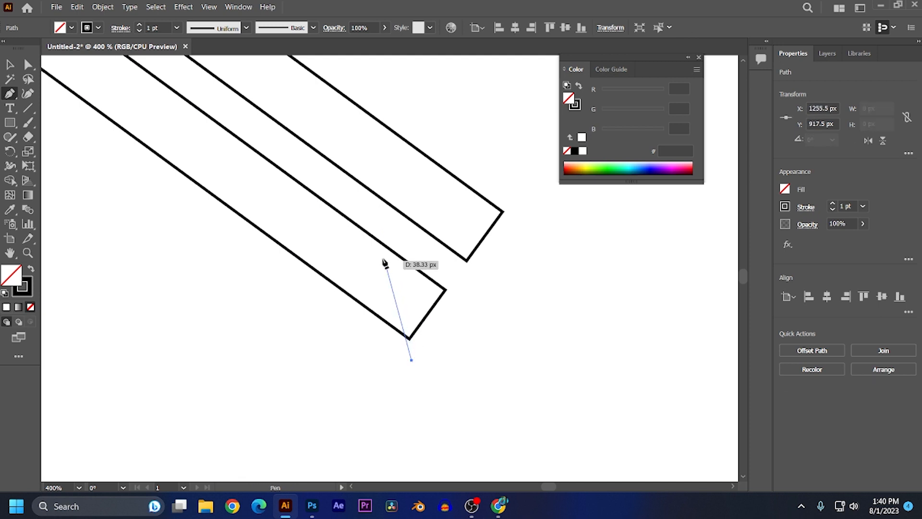
left_click(381, 217)
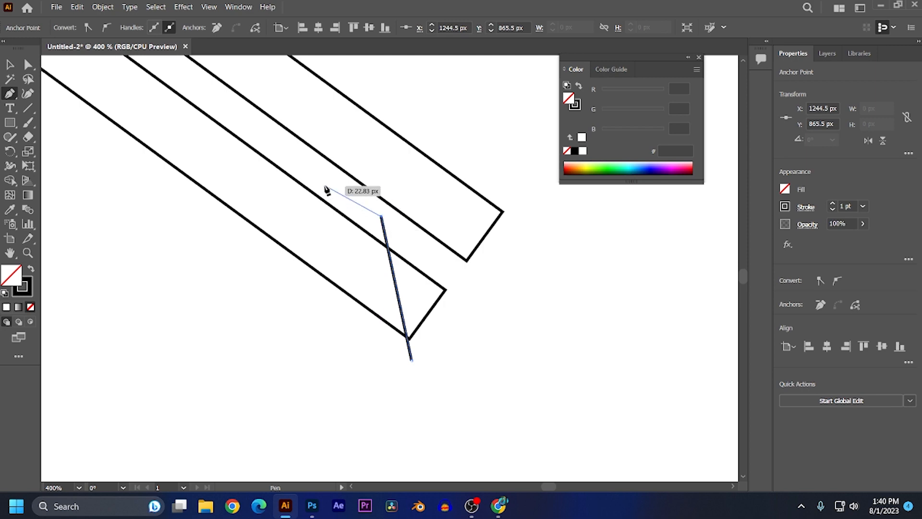
- Draw another slanted cutting line across the upper strip, between the star's lower-right point and the strip's end
left_click_drag(249, 166, 467, 346)
scroll(459, 336, "down", 4)
scroll(450, 326, "down", 3)
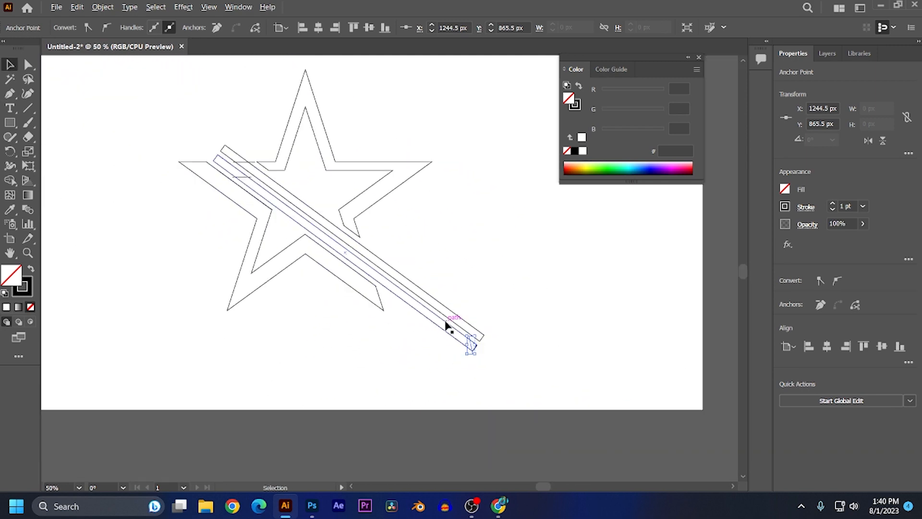
scroll(404, 288, "up", 2)
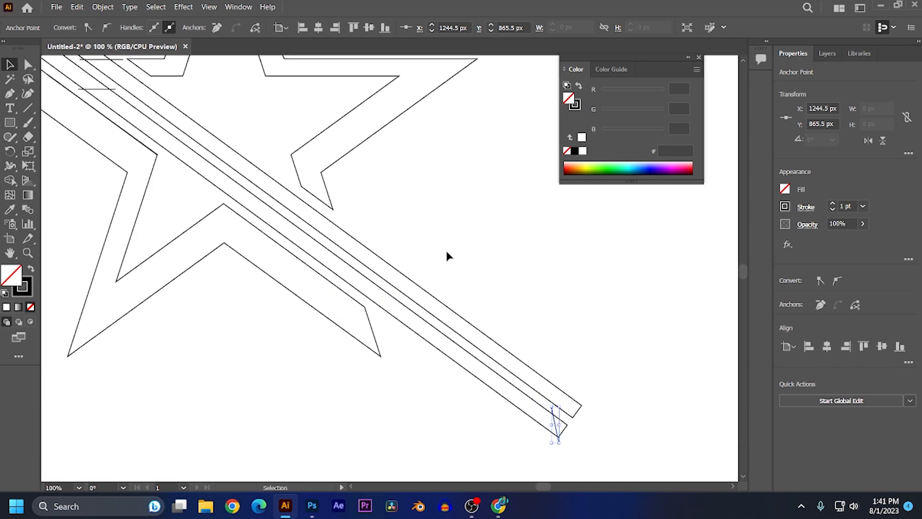
scroll(414, 294, "up", 1)
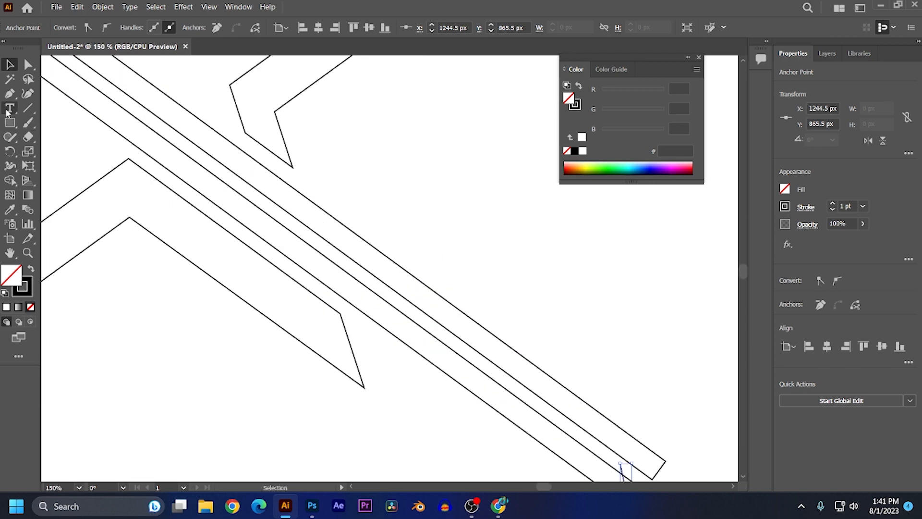
left_click(10, 94)
scroll(411, 212, "right", 3)
scroll(398, 288, "down", 1)
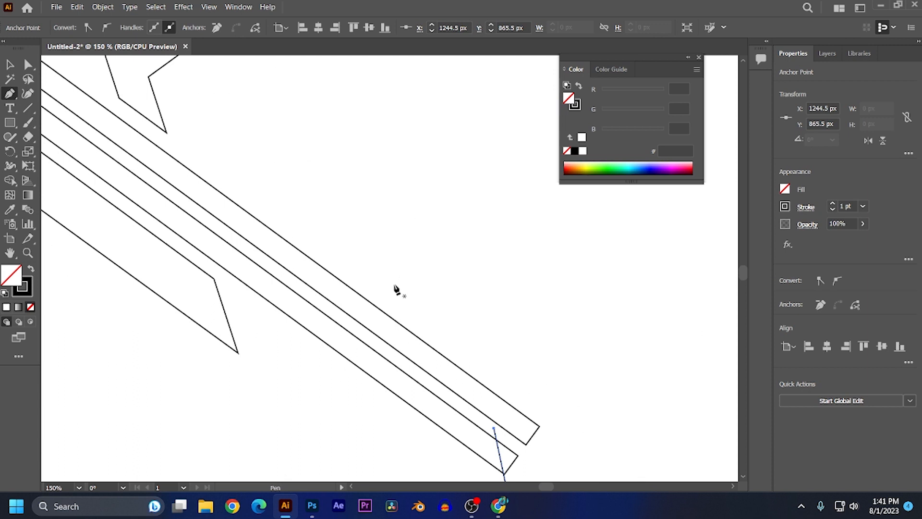
left_click(336, 258)
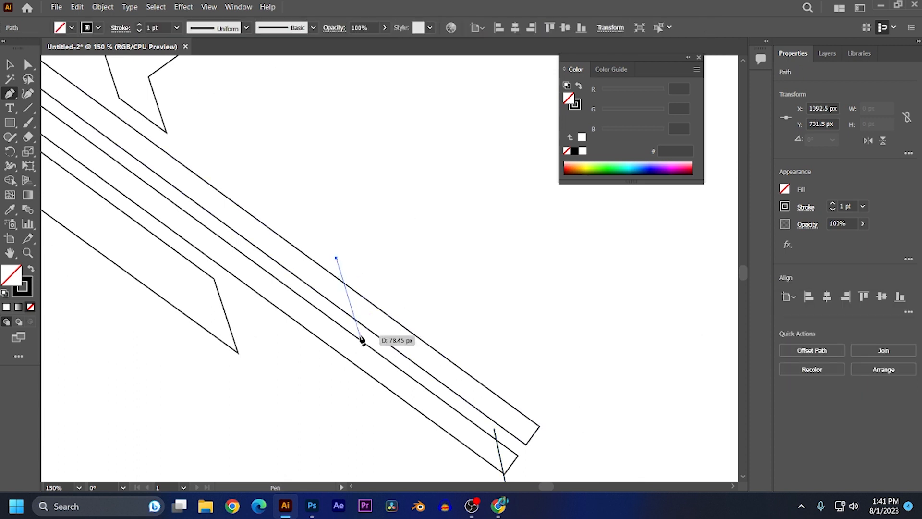
left_click(360, 329)
- Cut off the upper strip's lower-right end beyond its slanted line with Shape Builder and remove the leftover line piece
left_click(10, 64)
left_click(404, 262)
left_click_drag(404, 263, 337, 384)
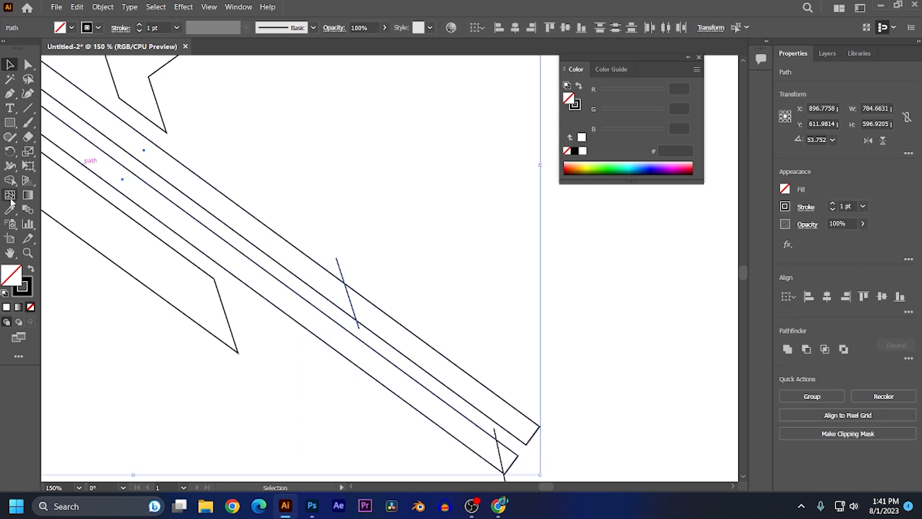
left_click(9, 180)
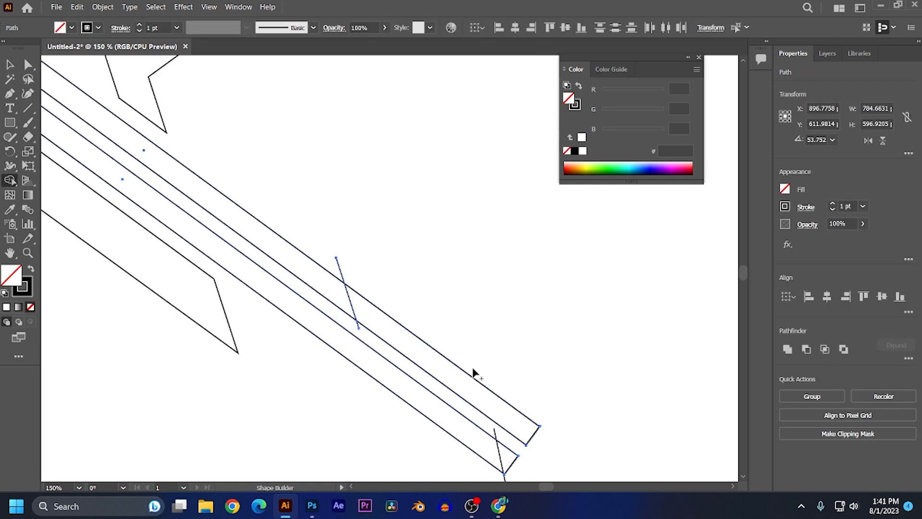
left_click(457, 391, "alt")
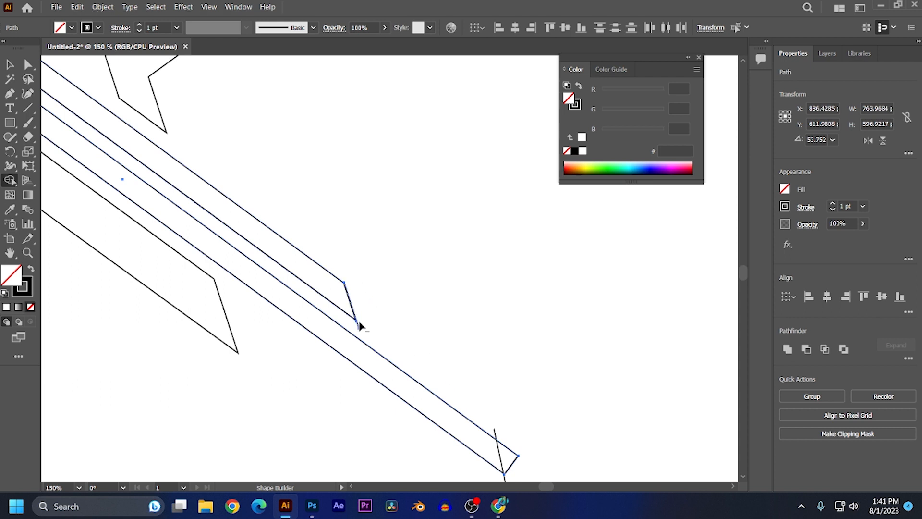
key("space")
left_click_drag(483, 353, 450, 247)
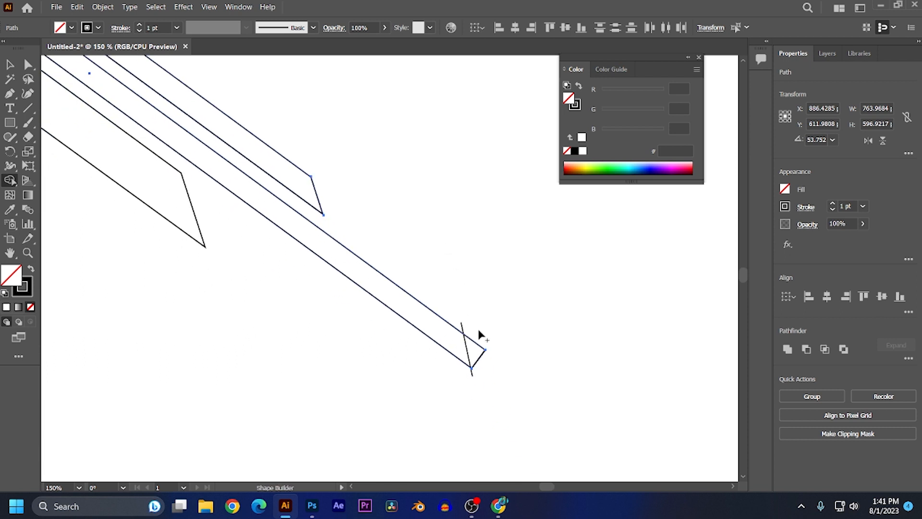
- Select the lower strip with its slanted line, then cut off the strip's end and the leftover line piece with Shape Builder
left_click(474, 356, "alt")
key("ctrl+z")
key("v")
left_click_drag(445, 407, 510, 332)
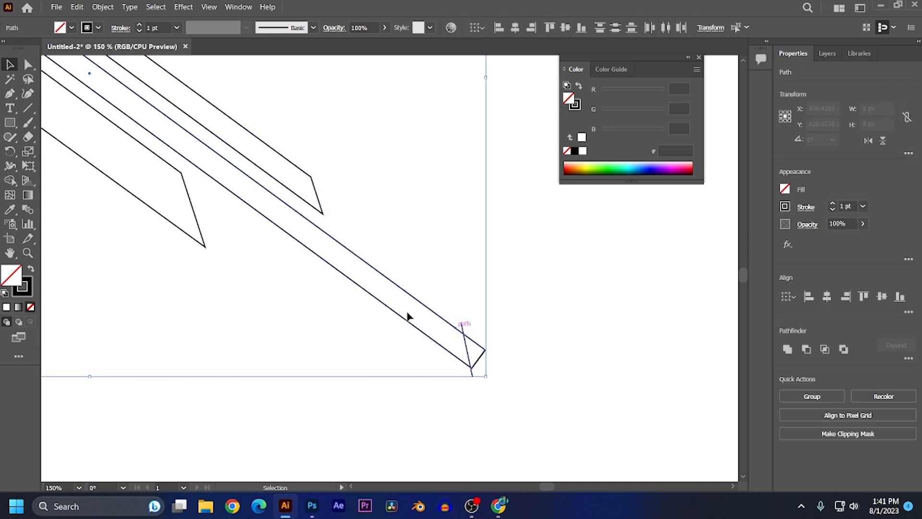
left_click(10, 180)
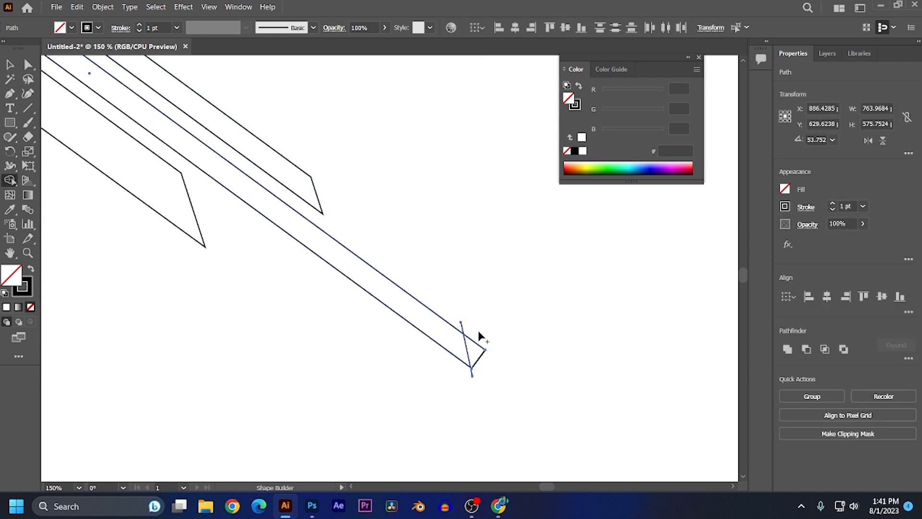
left_click(478, 351, "alt")
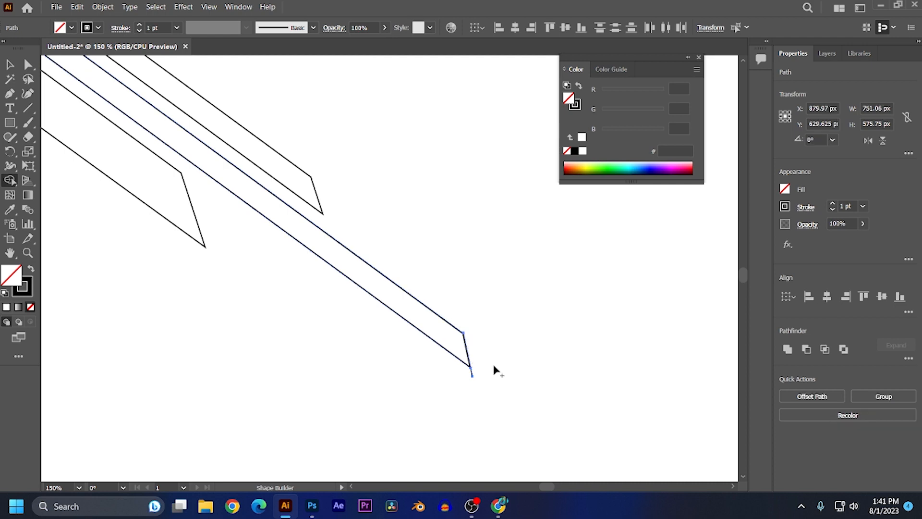
left_click(472, 373, "alt")
left_click(457, 339)
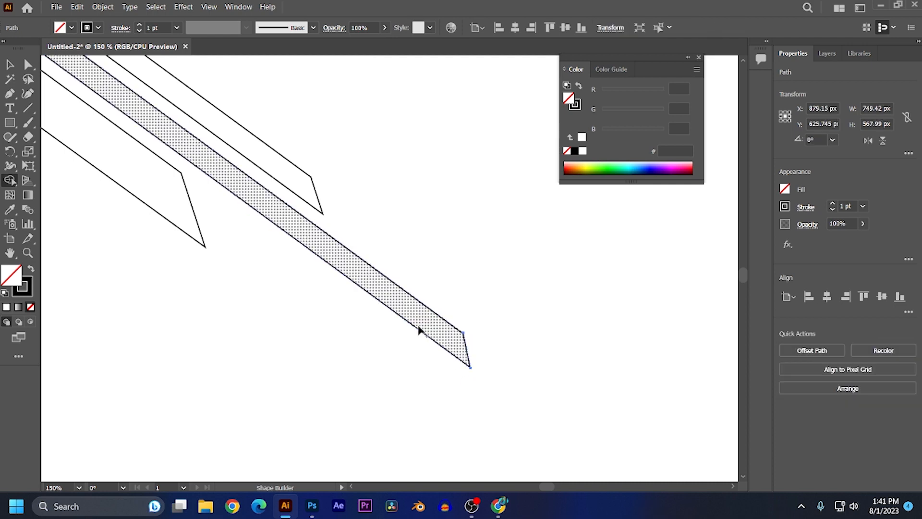
- Select both strips with the two horizontal lines and cut off the strips' upper-left ends above those lines with Shape Builder
key("space")
left_click_drag(283, 230, 500, 343)
scroll(299, 196, "down", 2)
key("space")
left_click_drag(107, 129, 231, 231)
key("v")
scroll(276, 175, "up", 2)
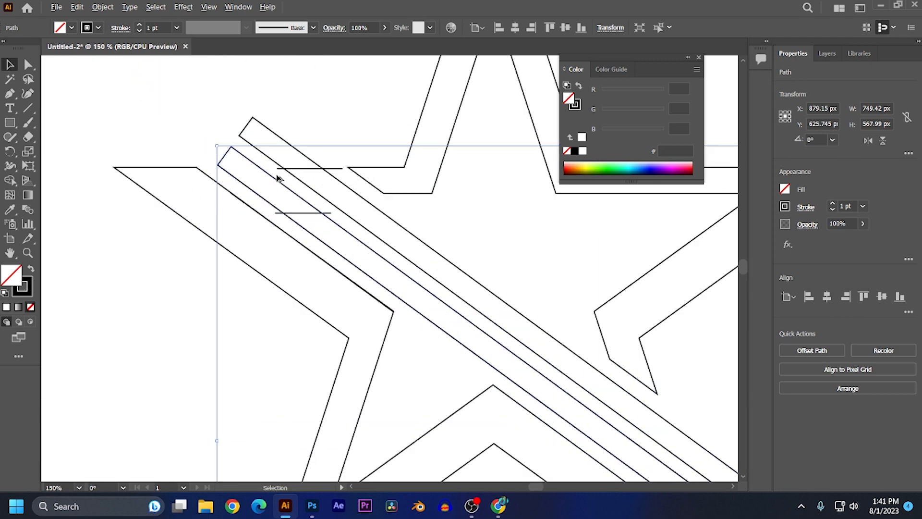
left_click_drag(314, 153, 338, 256)
left_click(9, 181)
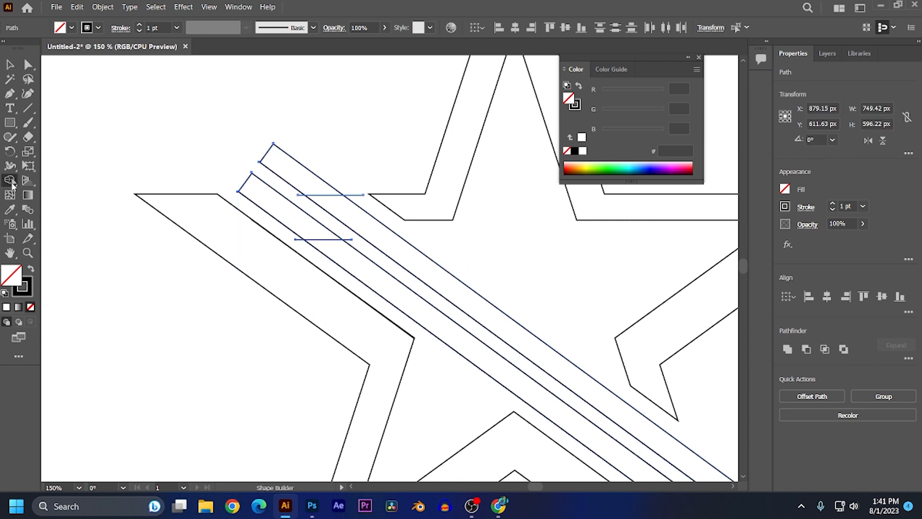
left_click(300, 180, "alt")
left_click(279, 202, "alt")
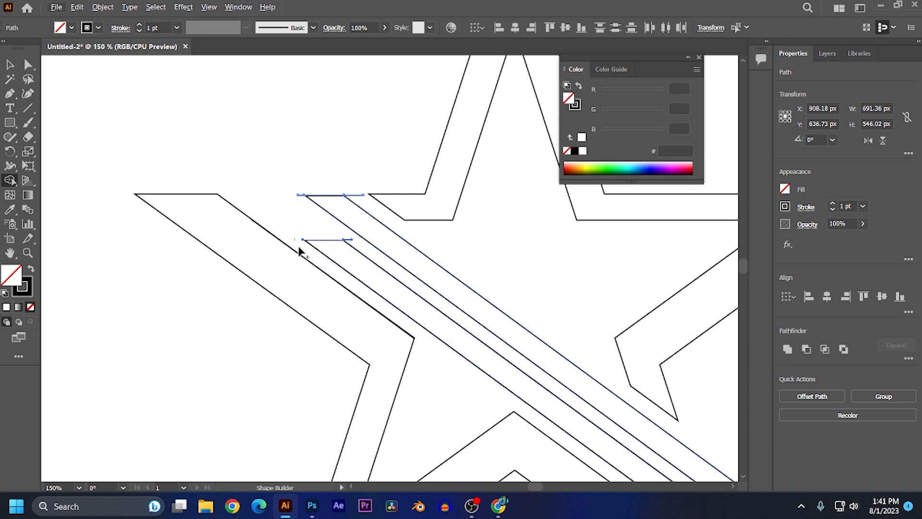
- Remove the leftover horizontal line pieces sticking out beside both strips' trimmed upper-left ends, undoing any accidental strip removal
scroll(300, 245, "up", 6)
left_click_drag(441, 208, 334, 206)
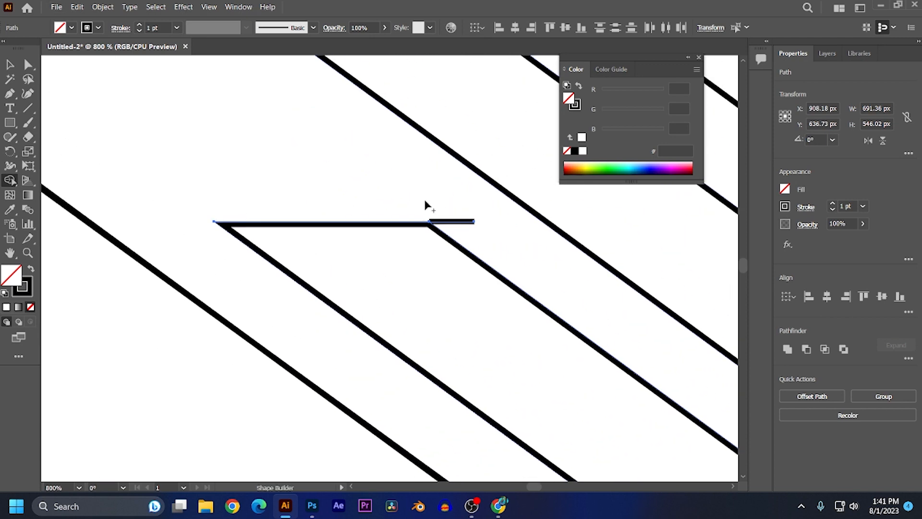
left_click(456, 225, "alt")
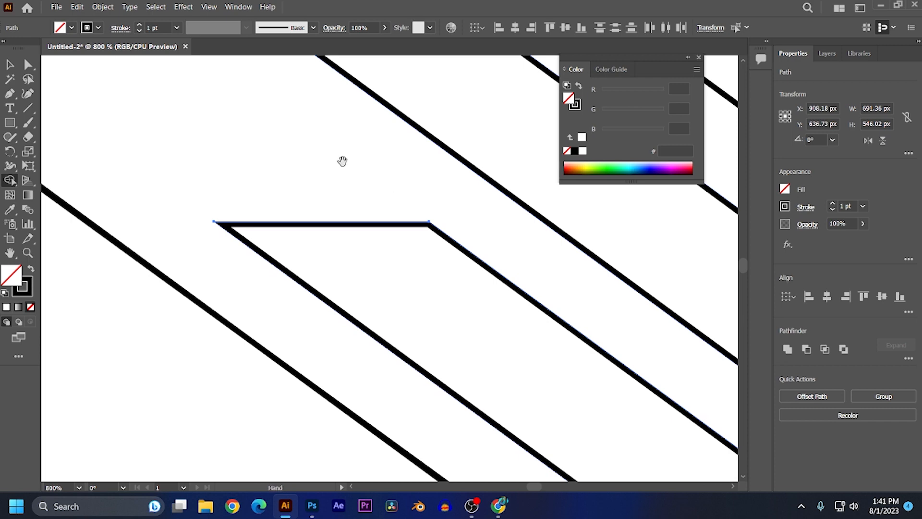
left_click_drag(342, 161, 331, 234)
left_click_drag(414, 158, 438, 199)
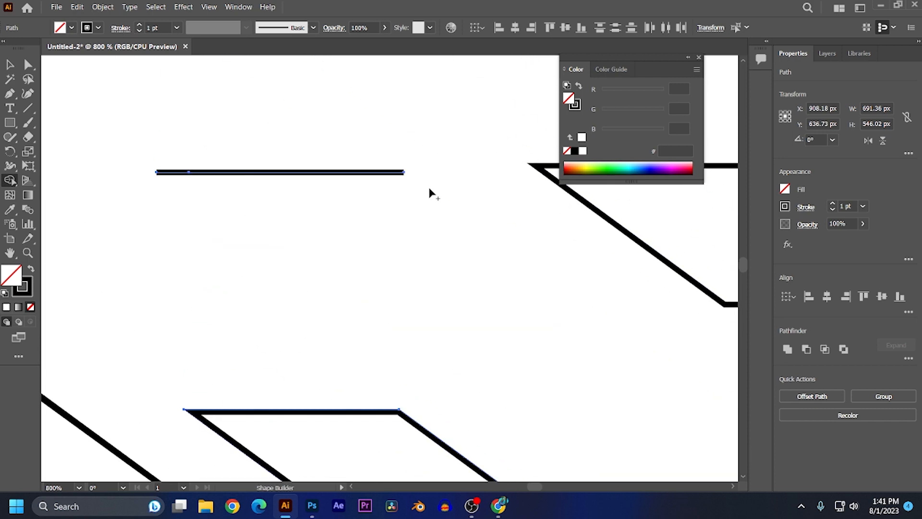
key("ctrl+z")
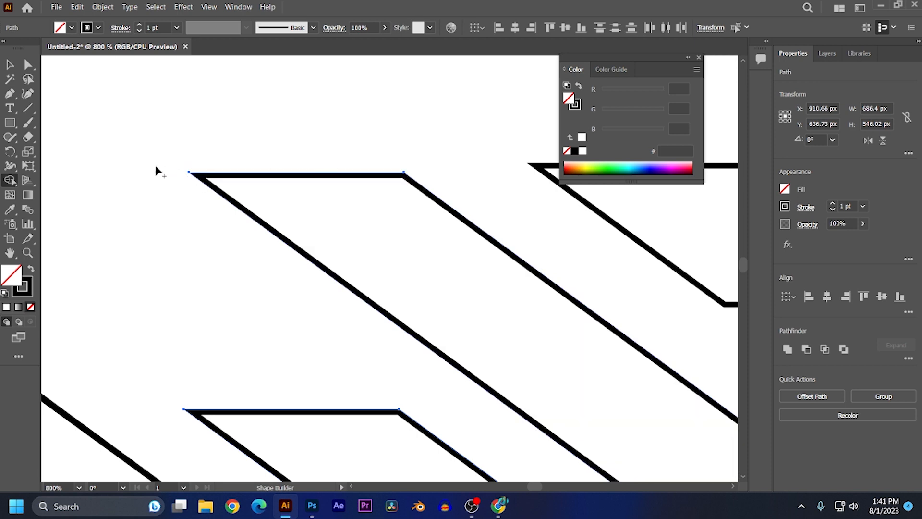
- Deselect the strips and examine the whole star with its trimmed strips
scroll(154, 198, "up", 1, "alt")
scroll(303, 221, "down", 9, "alt")
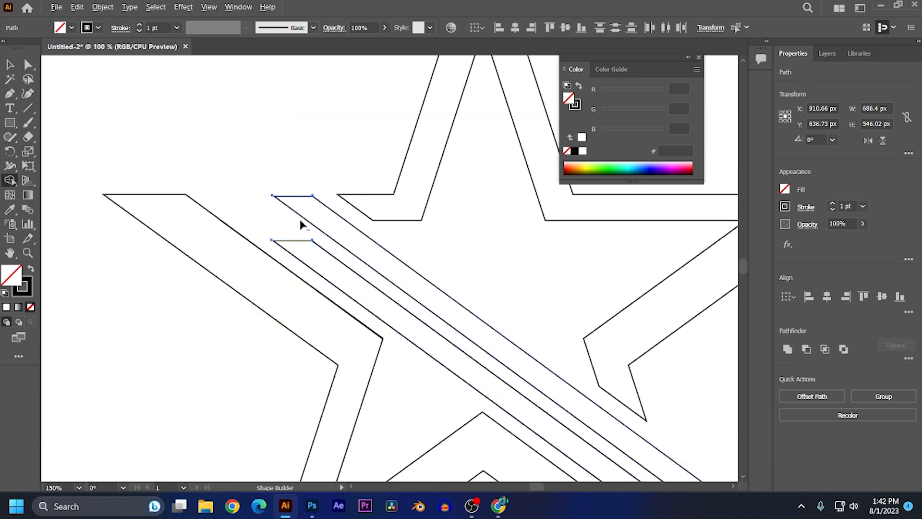
scroll(304, 232, "up", 1, "alt")
scroll(311, 243, "down", 1, "alt")
scroll(281, 246, "up", 1, "alt")
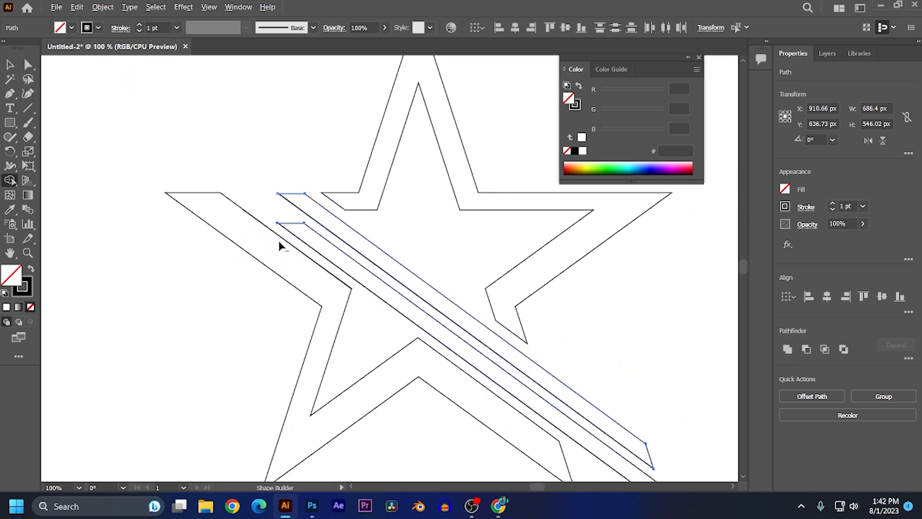
key("v")
left_click(165, 115)
scroll(351, 267, "down", 2, "alt")
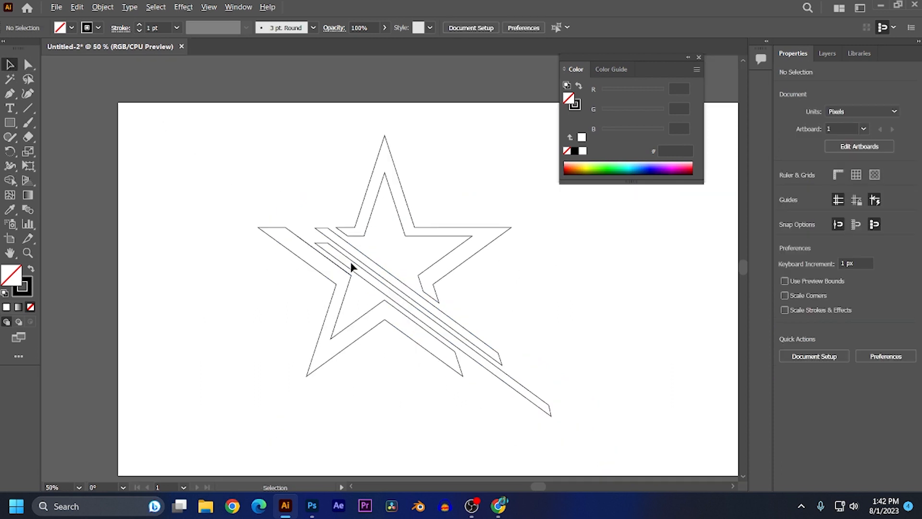
scroll(402, 401, "up", 1, "alt")
scroll(403, 401, "down", 1, "alt")
scroll(402, 401, "up", 1, "alt")
left_click_drag(341, 248, 289, 248)
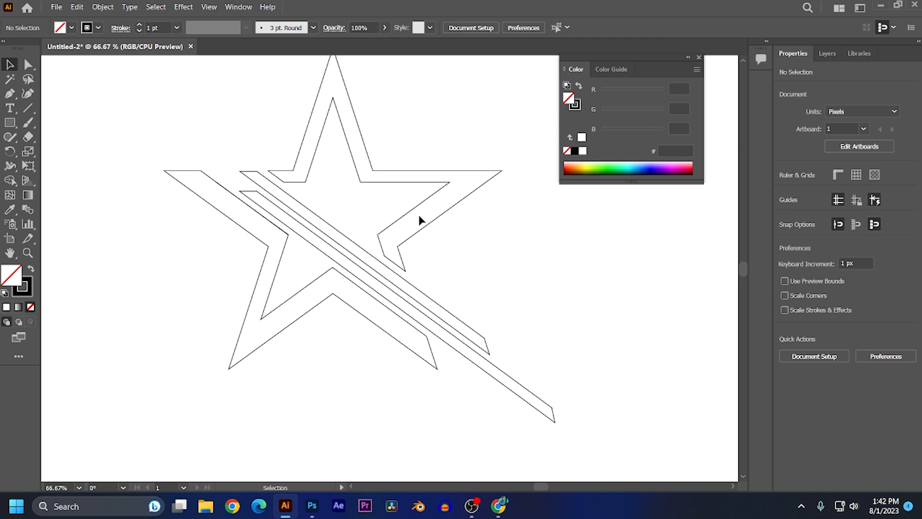
- Turn the upper-right star piece's outline into a fill without stroke, show the colour swatches, and fill it with orange R=255 G=147 B=30
left_click(422, 229)
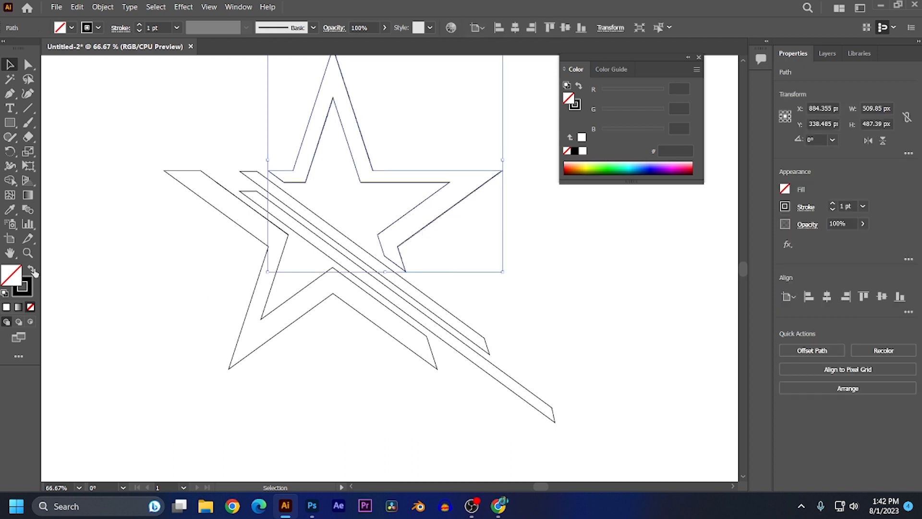
left_click(32, 271)
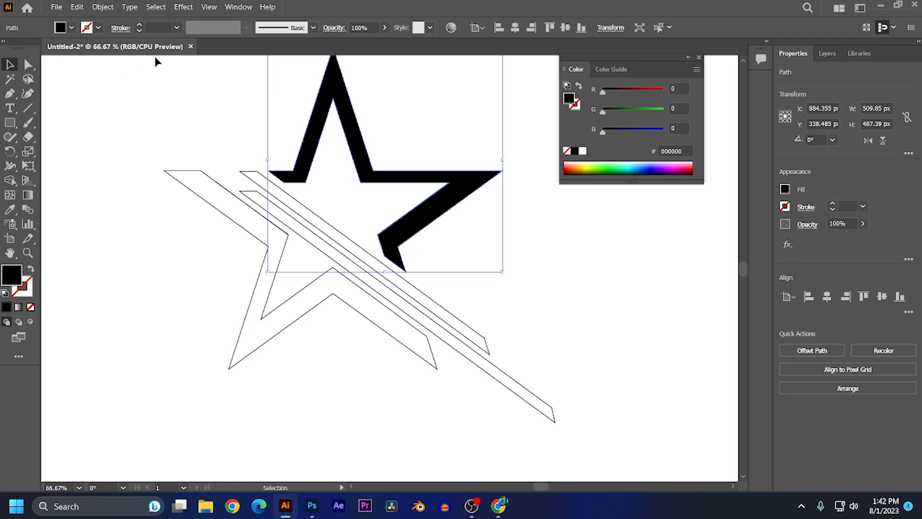
left_click(238, 7)
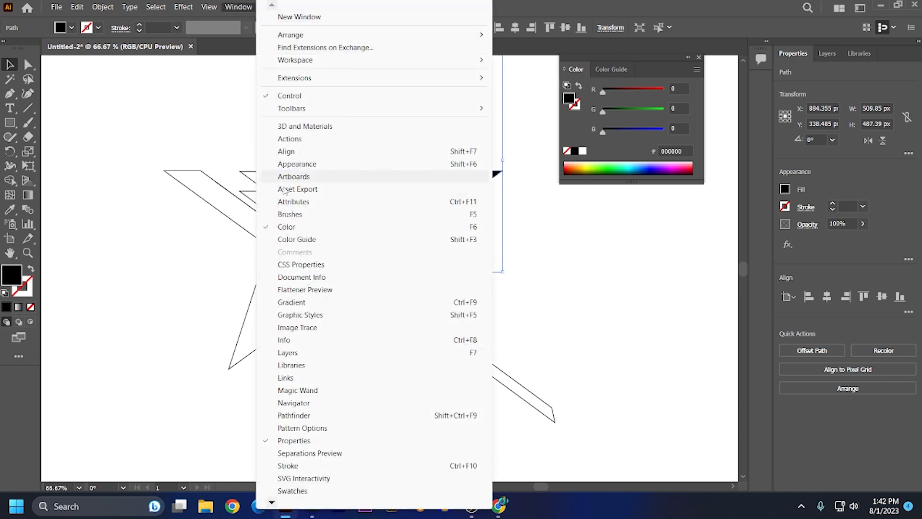
left_click(298, 490)
left_click_drag(628, 122, 678, 219)
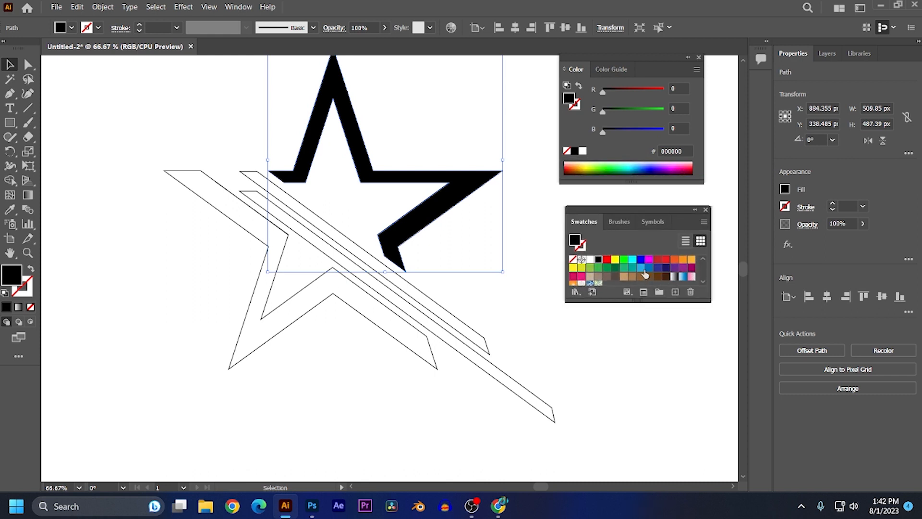
scroll(645, 274, "down", 3)
left_click(598, 280)
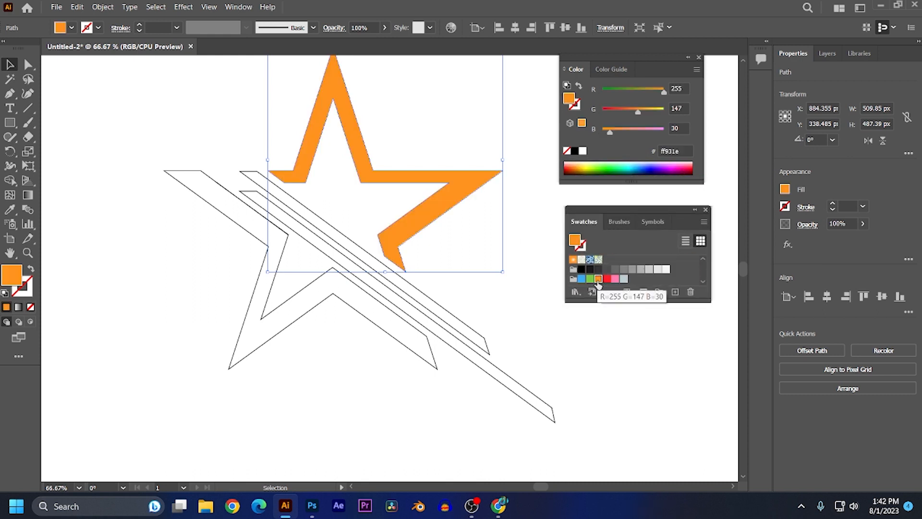
- Give the lower-left star piece a light orange fill (fbb03b) with no stroke
left_click(397, 381)
left_click(356, 313)
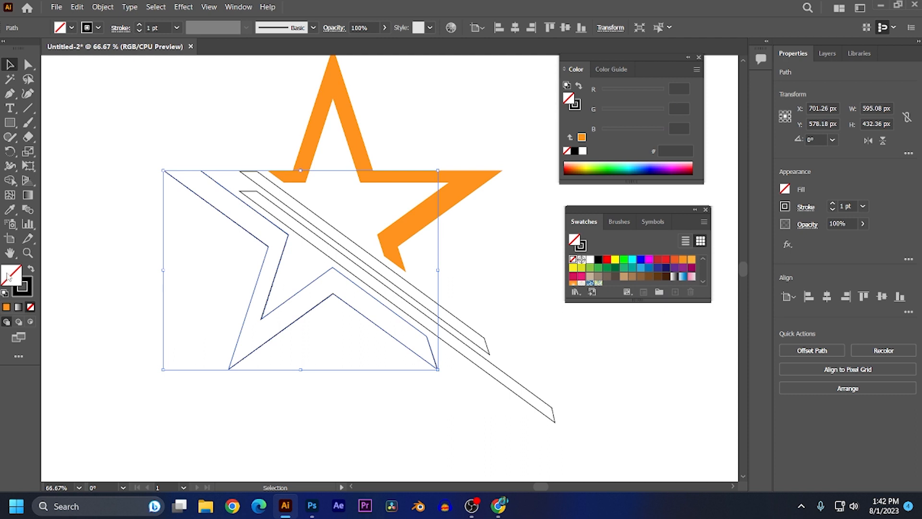
left_click(30, 269)
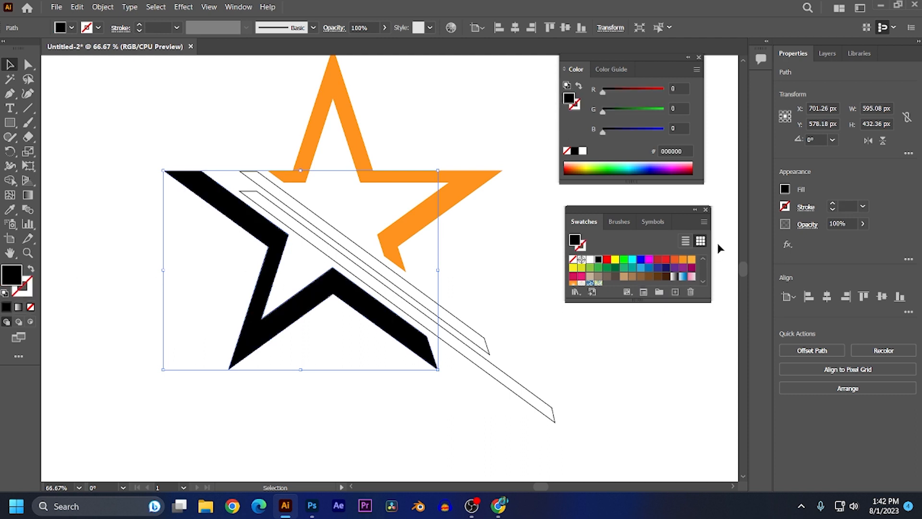
left_click(691, 260)
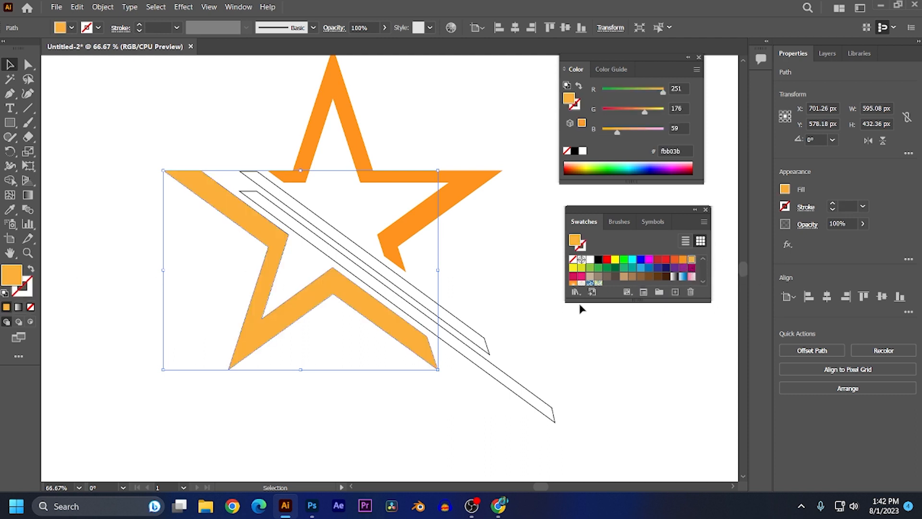
- Give both diagonal strips a blue fill (29abe2) with no stroke, and deselect them
left_click(508, 300)
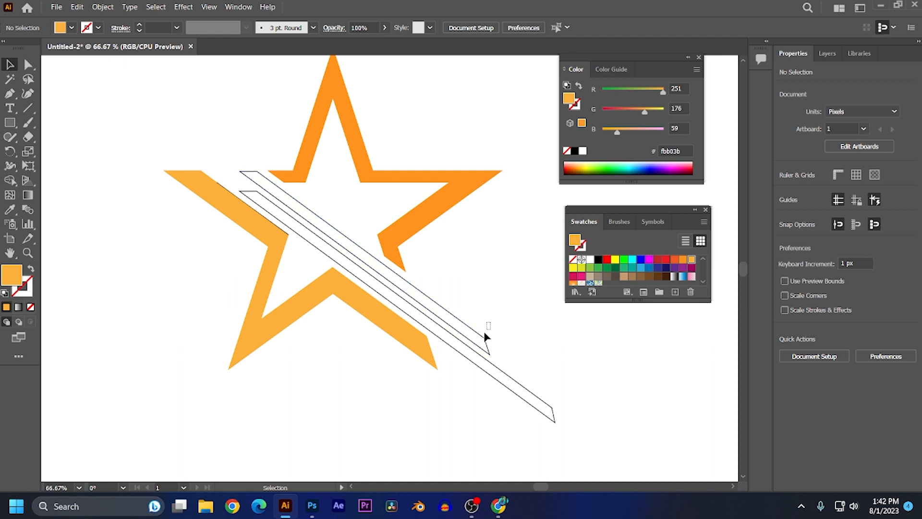
left_click(485, 336)
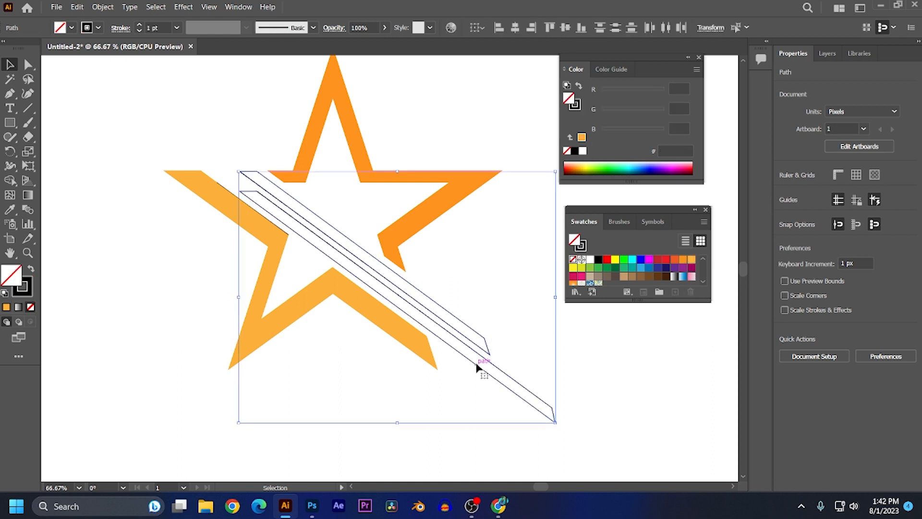
left_click(31, 271)
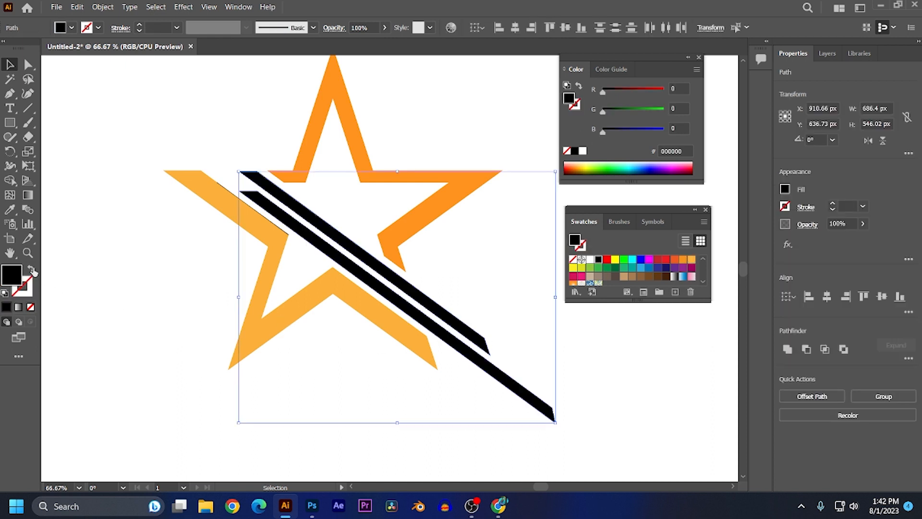
left_click(641, 268)
left_click(445, 278)
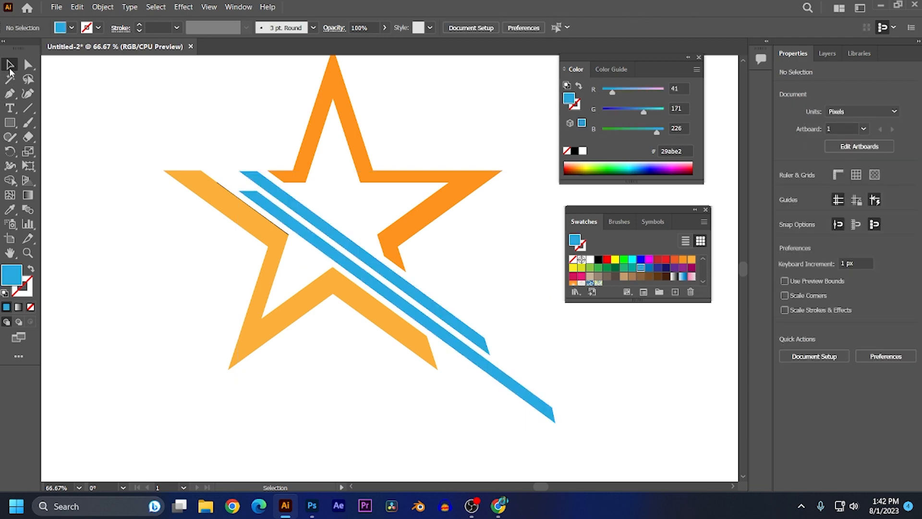
- Delete the leftover black line piece ending at the inner corner of the light orange star piece
scroll(278, 248, "up", 3)
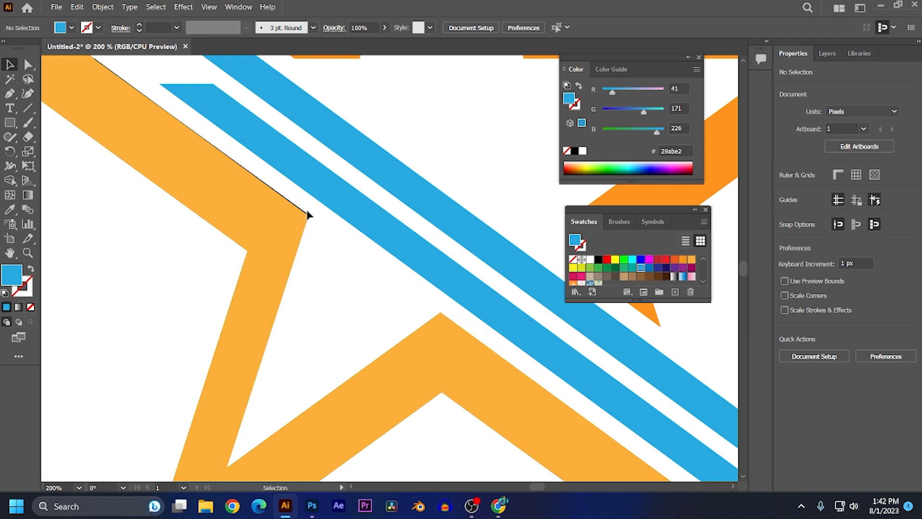
scroll(301, 214, "up", 3)
left_click(321, 213)
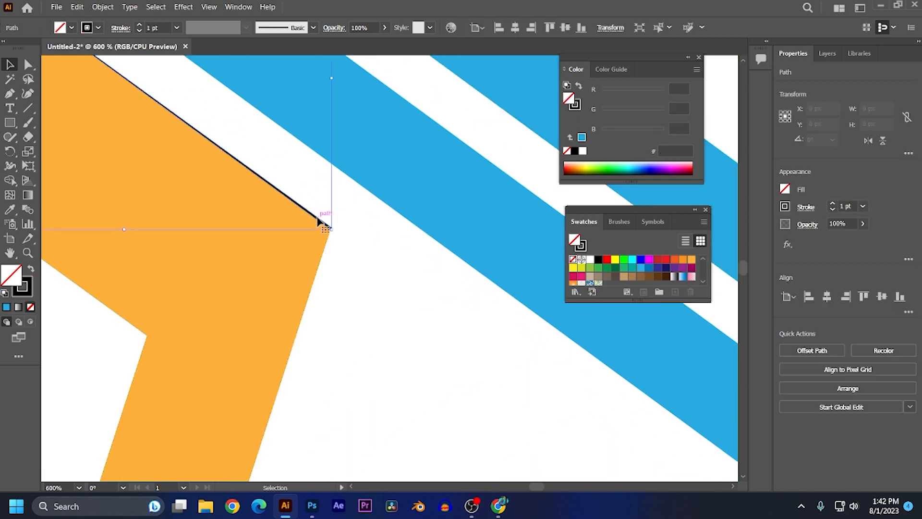
left_click(325, 222)
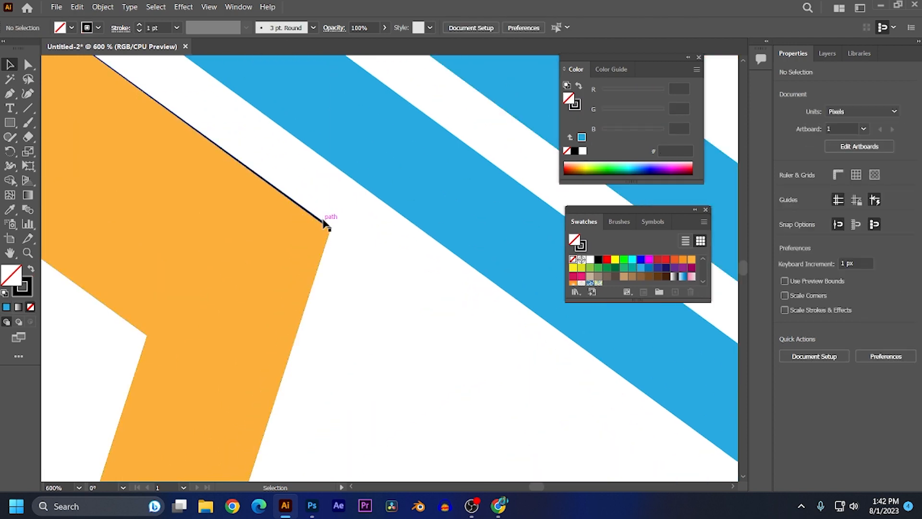
left_click(326, 222)
key("Delete")
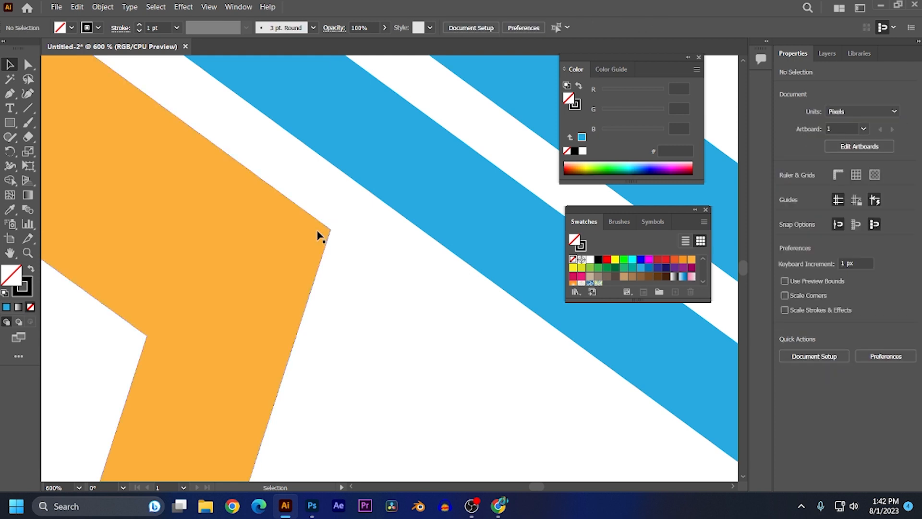
- Delete the remaining black line piece along the upper diagonal edge of the light orange star piece
scroll(309, 216, "down", 5)
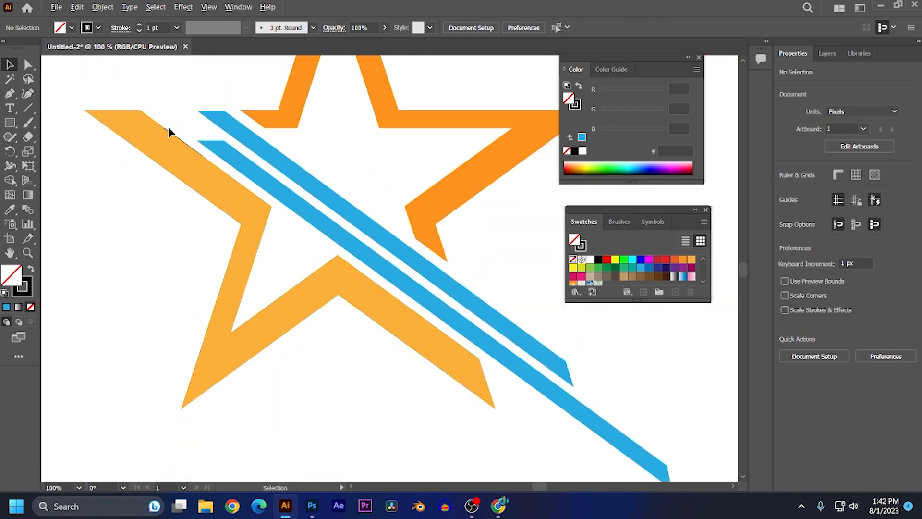
scroll(172, 132, "up", 10)
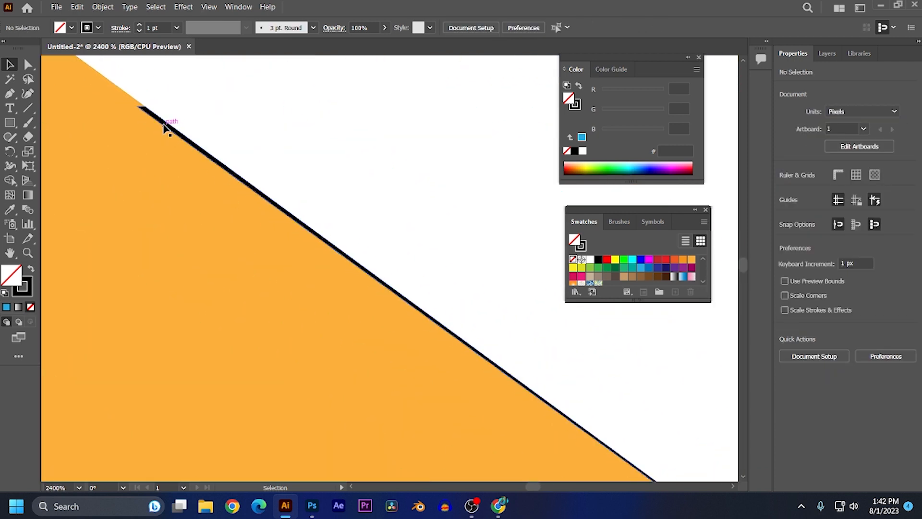
left_click(165, 129)
left_click(203, 139)
left_click(197, 140)
key("Delete")
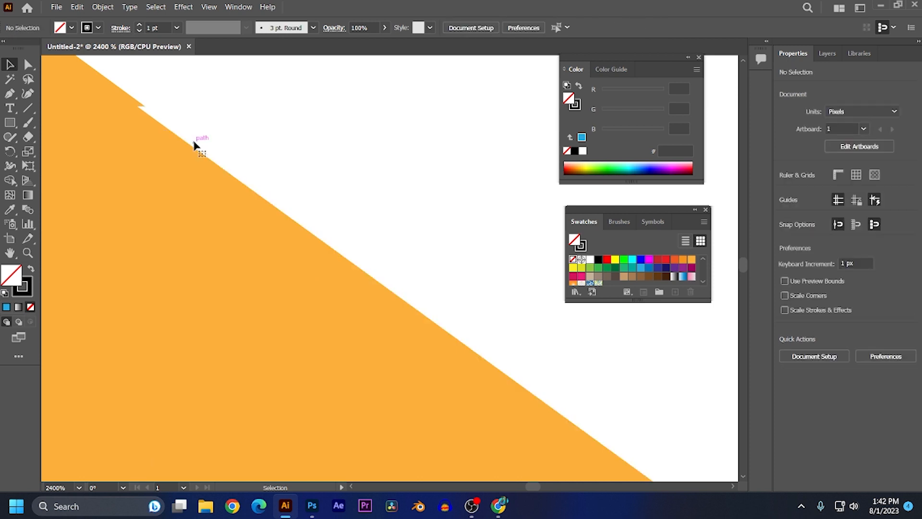
- Add the text "star logo" just below the star, replacing the placeholder text
scroll(179, 150, "down", 10)
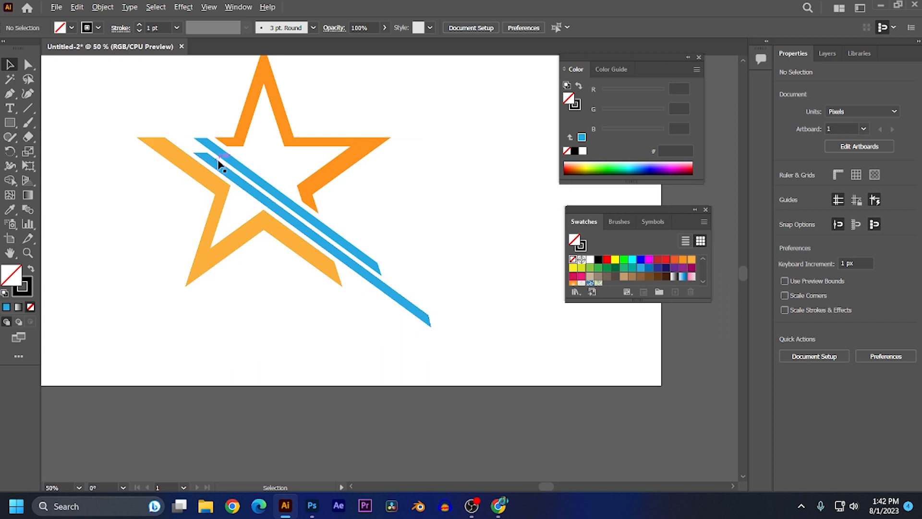
scroll(238, 198, "up", 3)
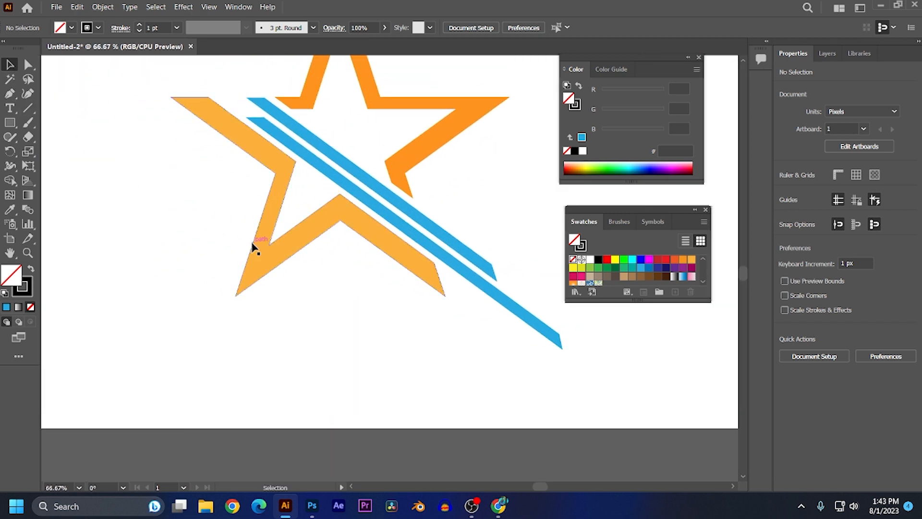
left_click_drag(262, 256, 266, 222)
scroll(222, 226, "down", 3)
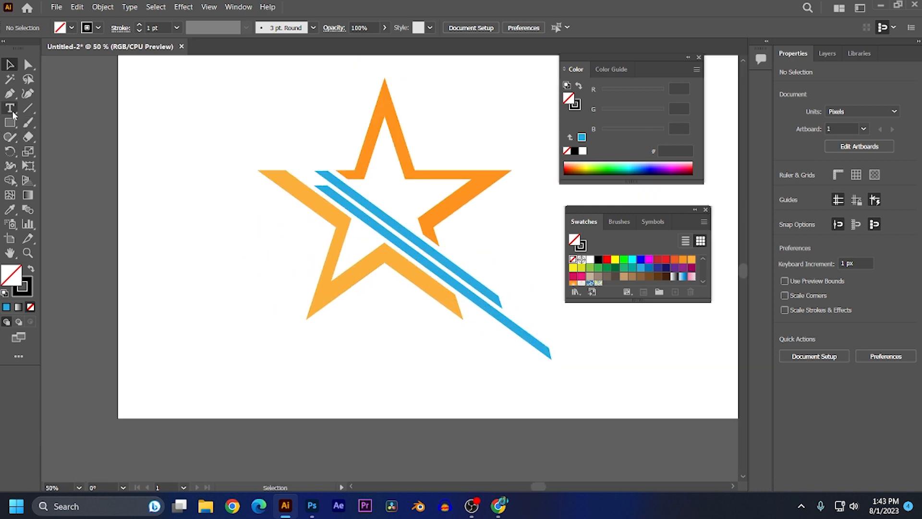
key("t")
left_click(334, 343)
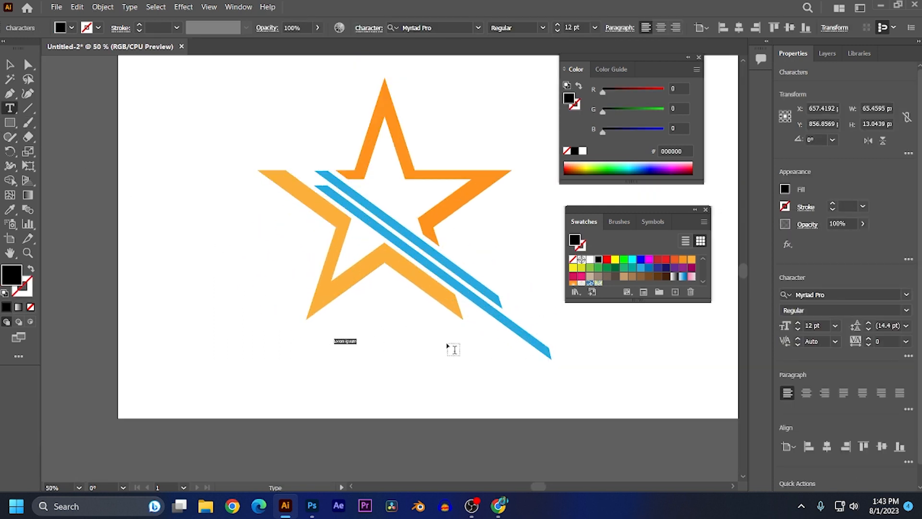
key("BackSpace")
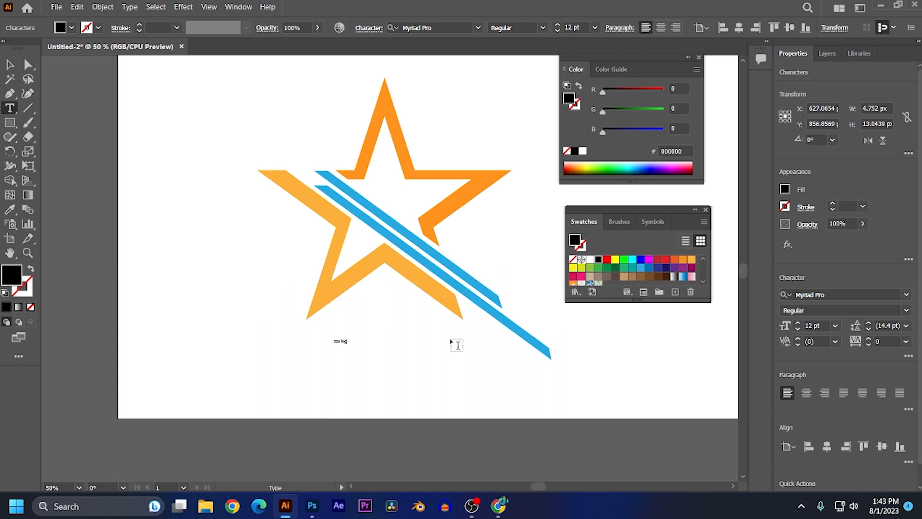
left_click(9, 64)
- Set the "star logo" text to 60 pt in the Russo One font
left_click(596, 27)
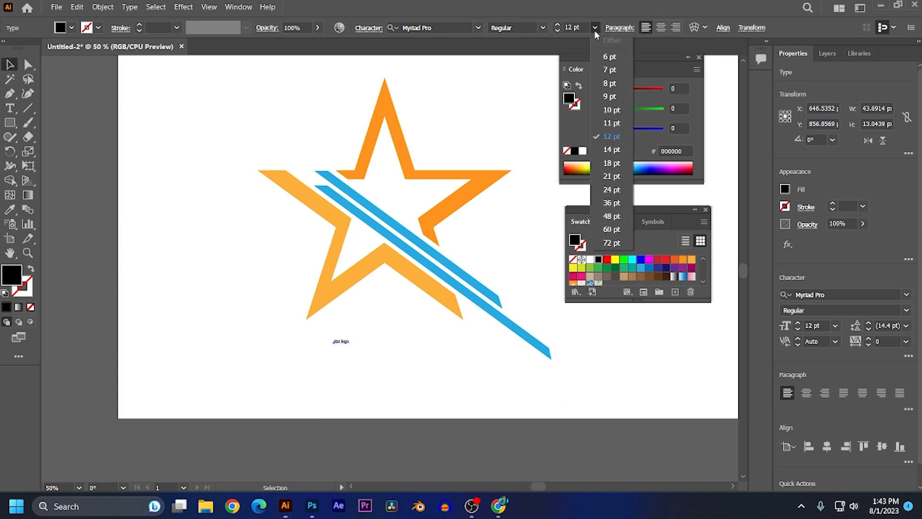
left_click(612, 230)
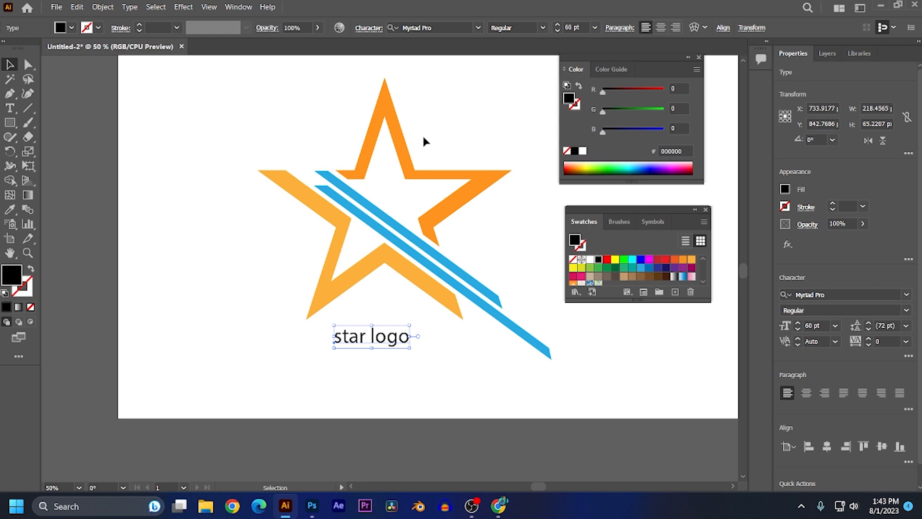
left_click(478, 27)
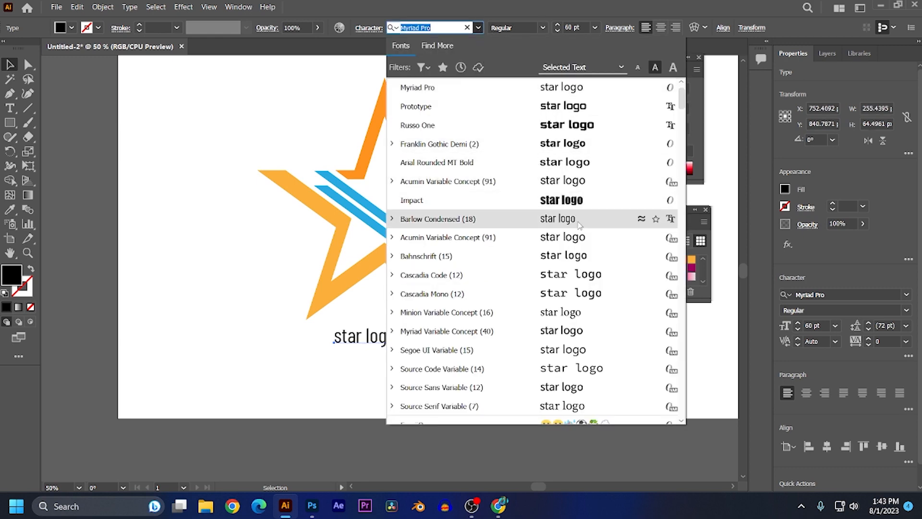
left_click(593, 133)
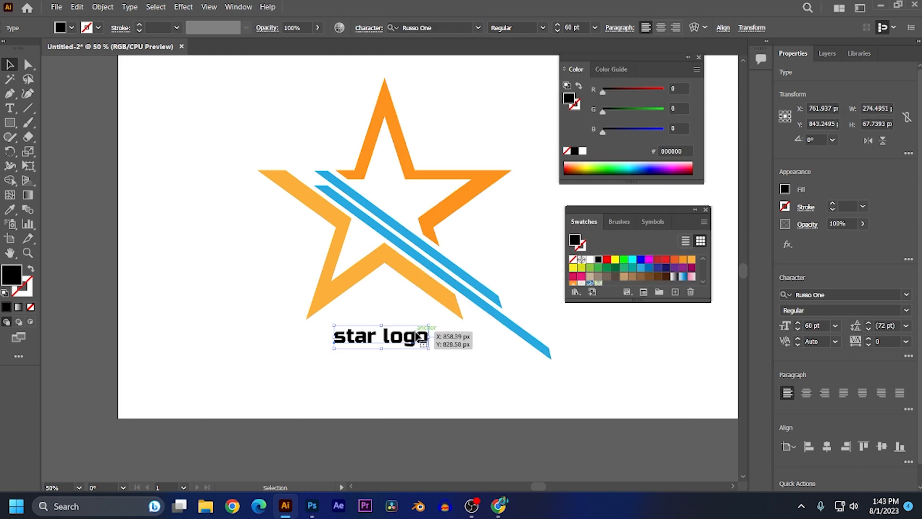
- Scale the "star logo" text up around its centre to about 82 pt and convert it to outlines
left_click_drag(432, 327, 447, 313)
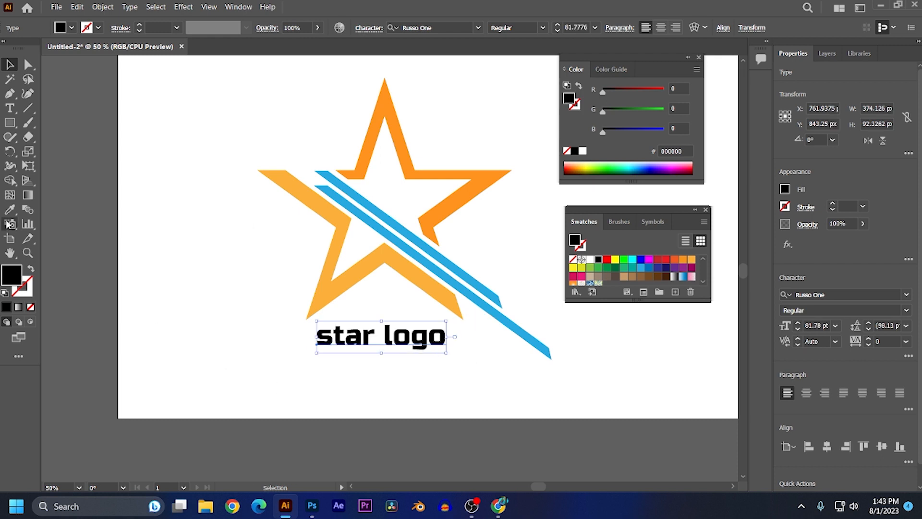
right_click(365, 329)
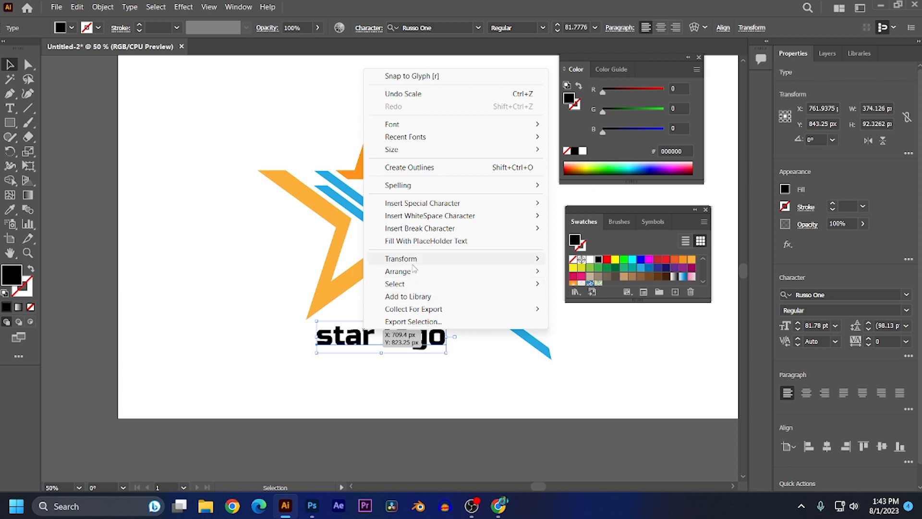
left_click(416, 167)
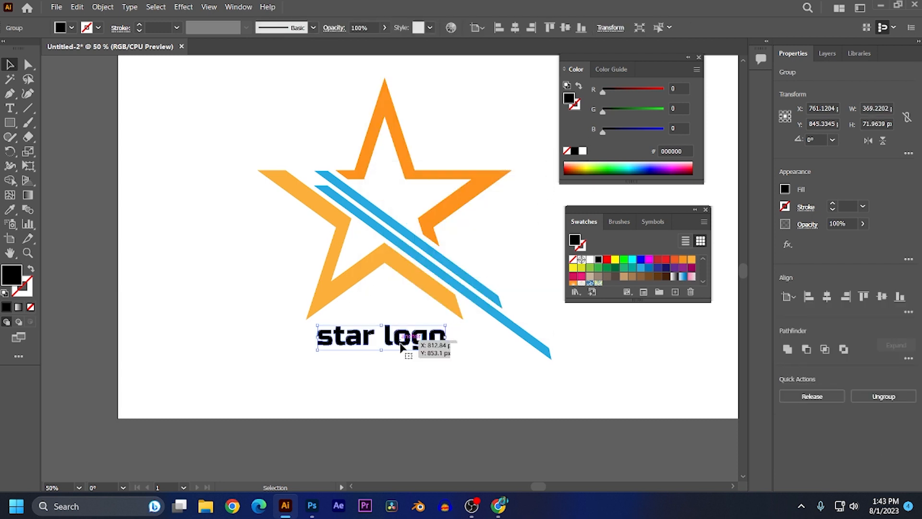
- Fill the "star logo" outlines with grey #B3B3B3 and move them slightly up and right, closer beneath the star
left_click(397, 366)
left_click_drag(336, 319, 424, 358)
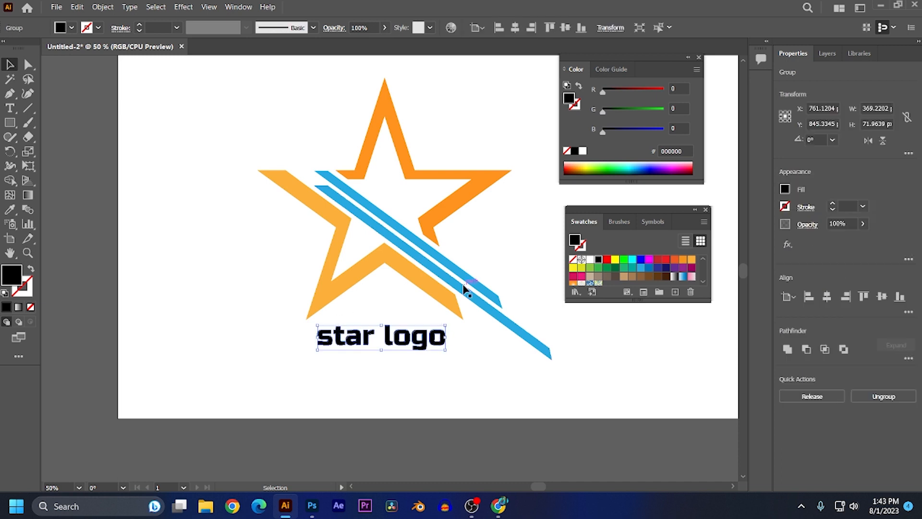
scroll(624, 278, "down", 2)
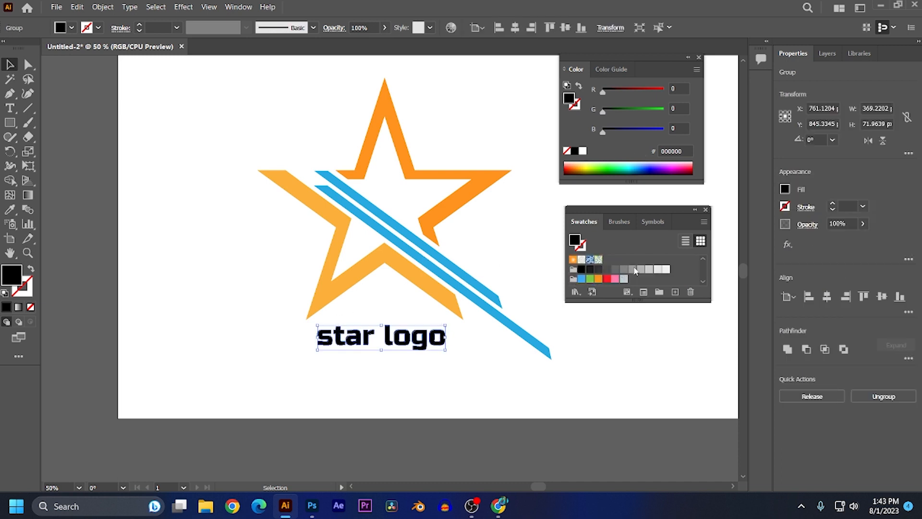
left_click(633, 269)
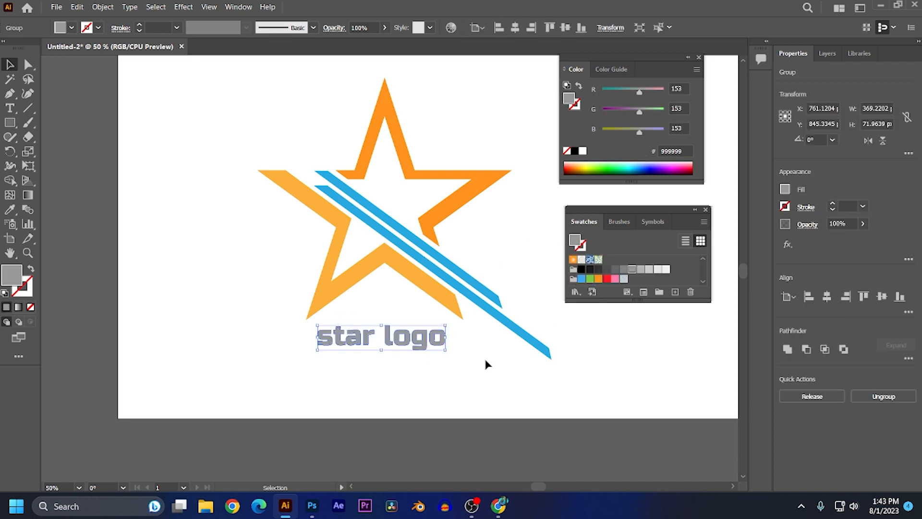
left_click(639, 270)
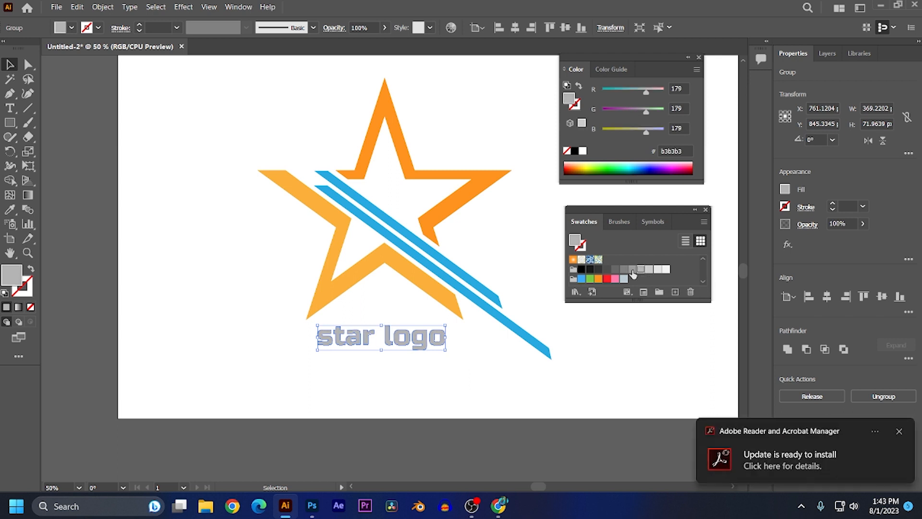
left_click(290, 368)
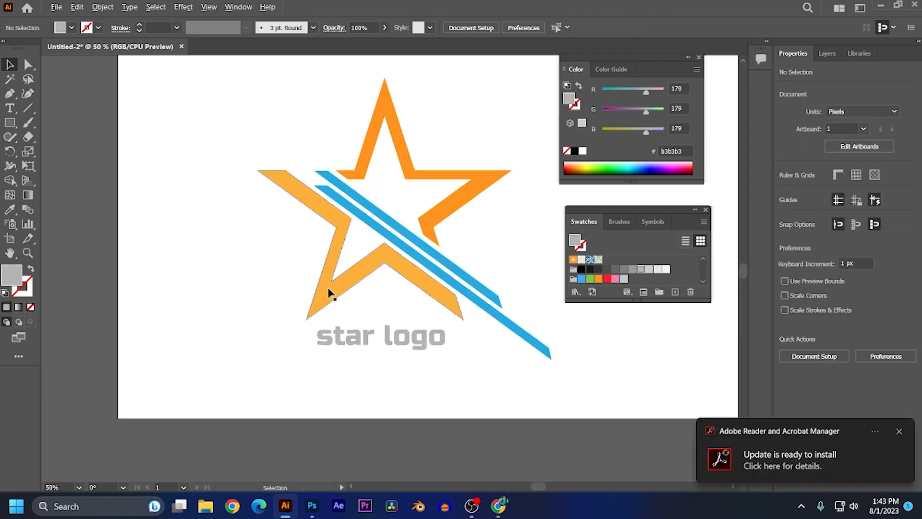
left_click_drag(390, 343, 395, 330)
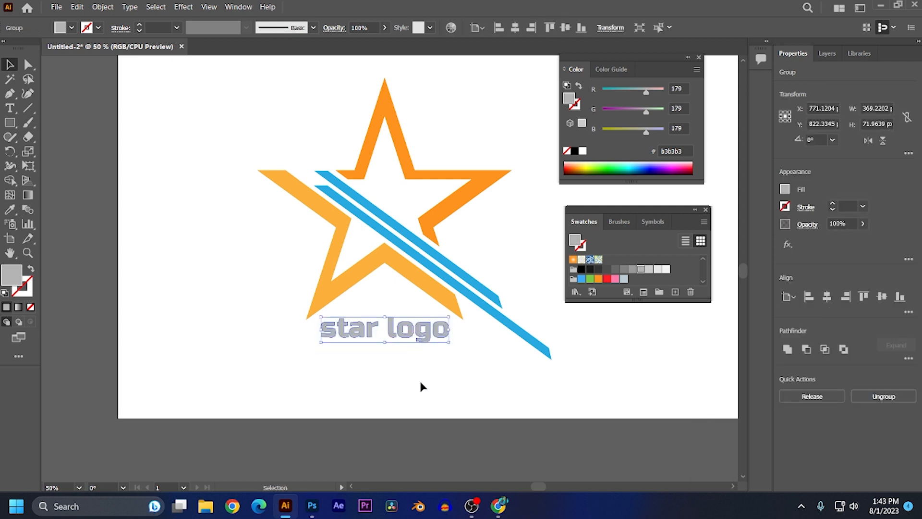
left_click(397, 374)
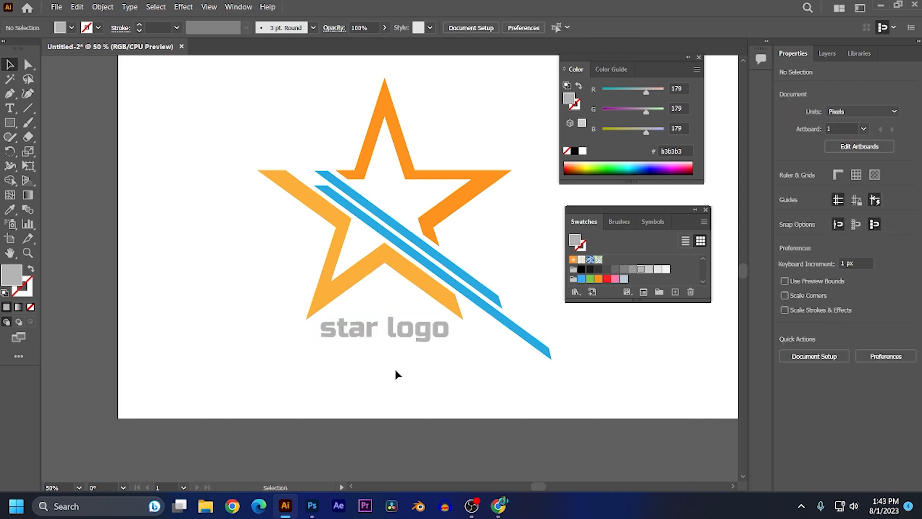
- Start a new text line below "star logo" and set its font to Franklin Gothic Demi
left_click(10, 108)
left_click(342, 389)
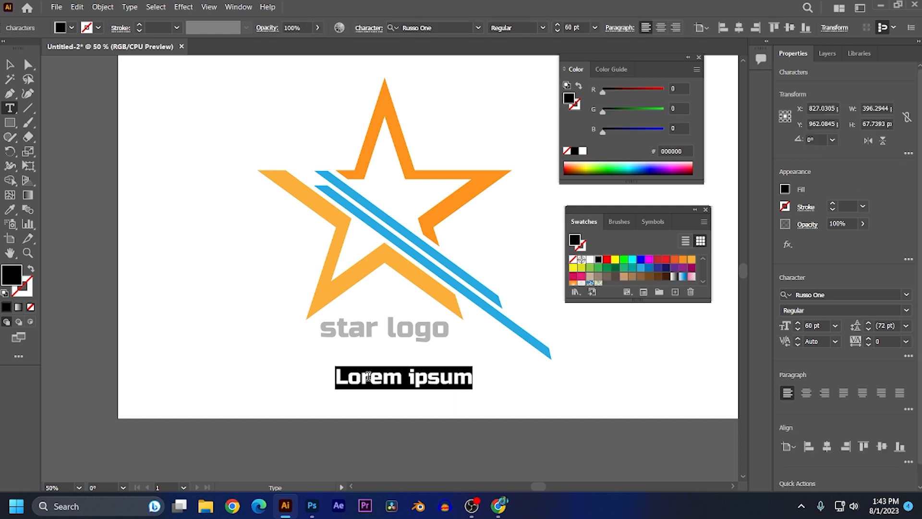
left_click(478, 28)
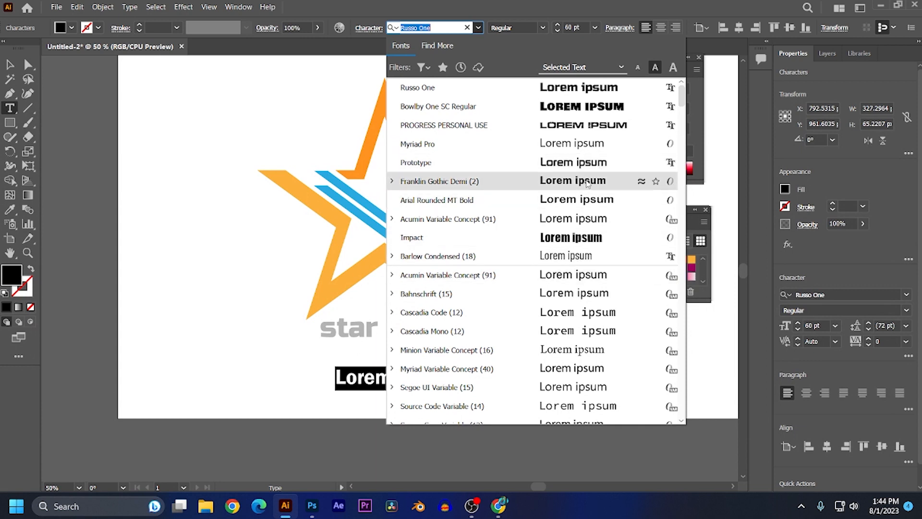
left_click(587, 183)
- Replace the placeholder text with "D E S I G N", leaving a space between the capital letters
key("BackSpace")
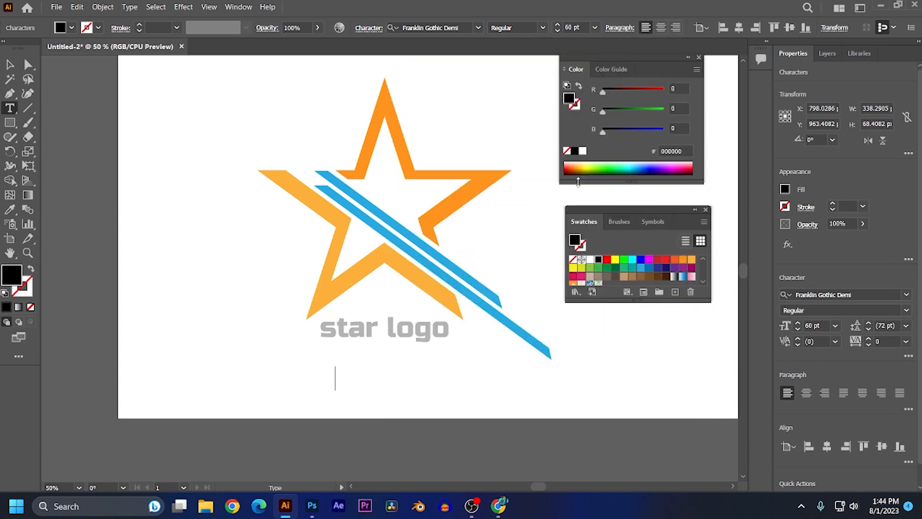
type("D ")
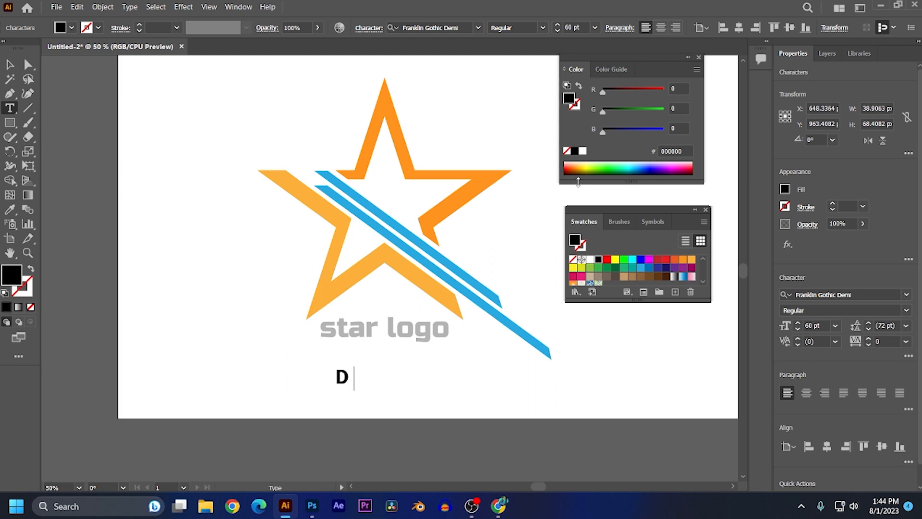
type("R")
key("BackSpace")
type("E S IG")
key("BackSpace")
type("G")
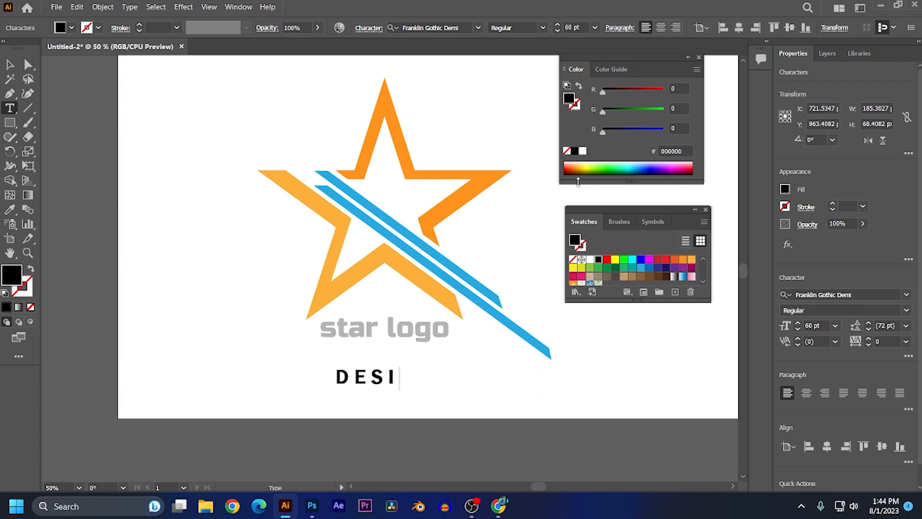
type(" N")
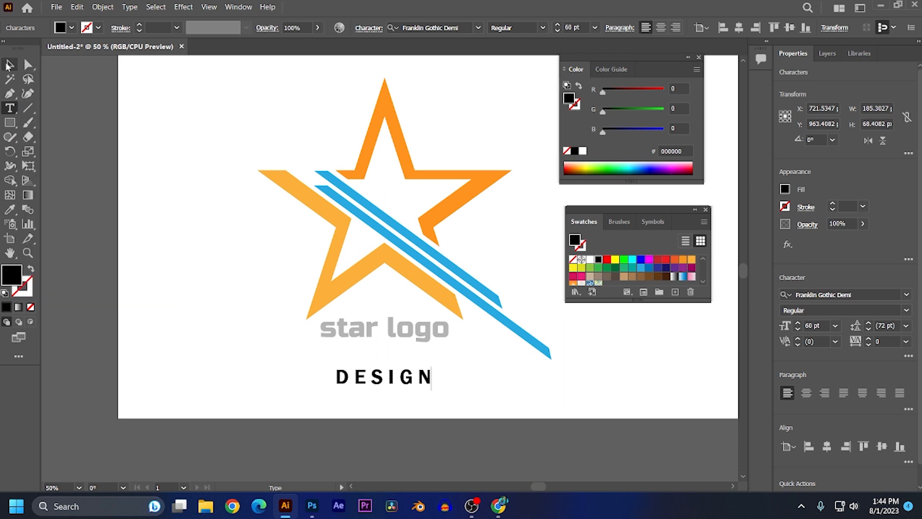
key("Escape")
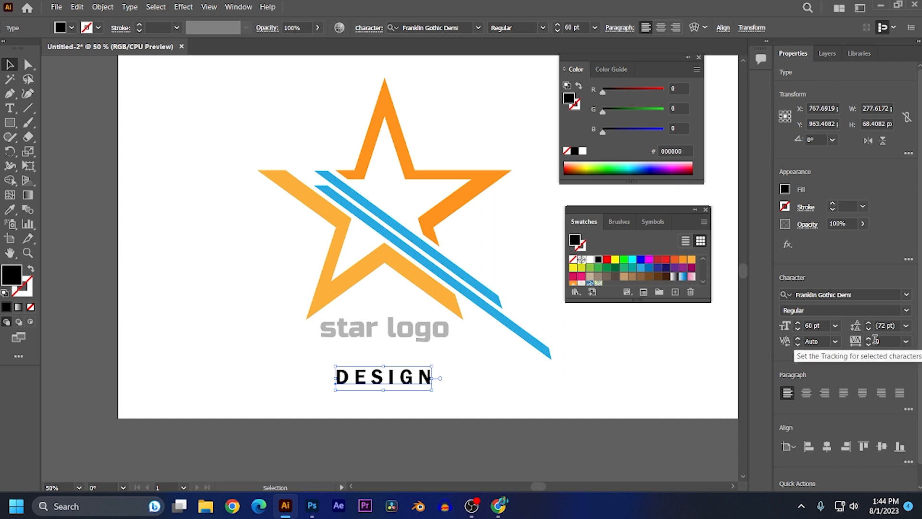
- Try several tracking values on the "D E S I G N" text and set the tracking to 50
scroll(876, 341, "down", 5)
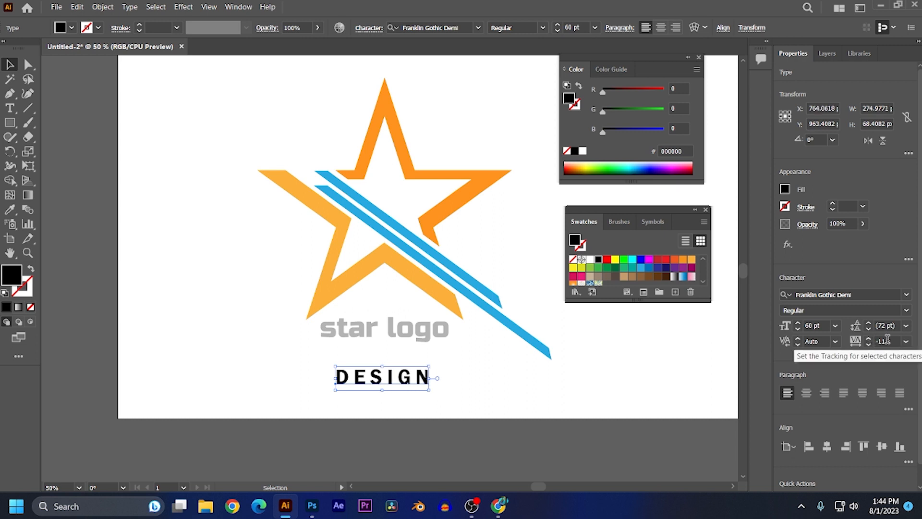
scroll(889, 339, "up", 6)
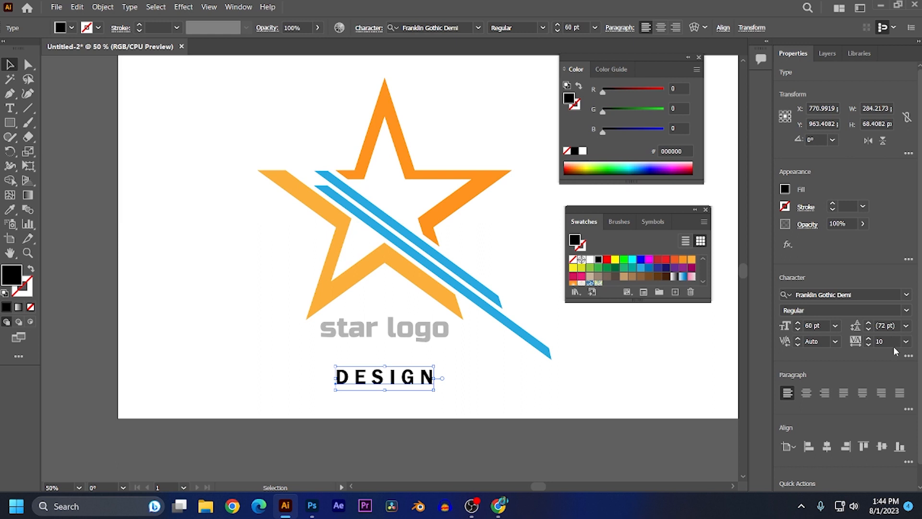
scroll(892, 339, "up", 5)
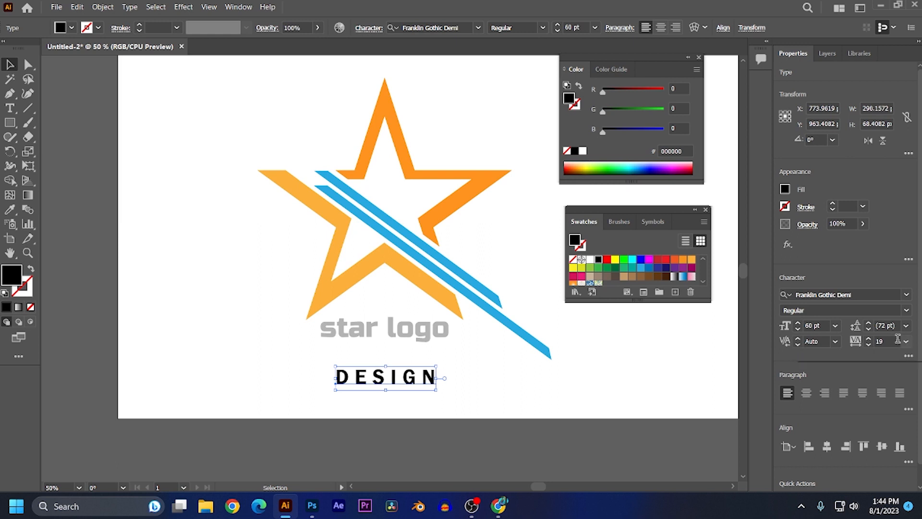
double_click(879, 341)
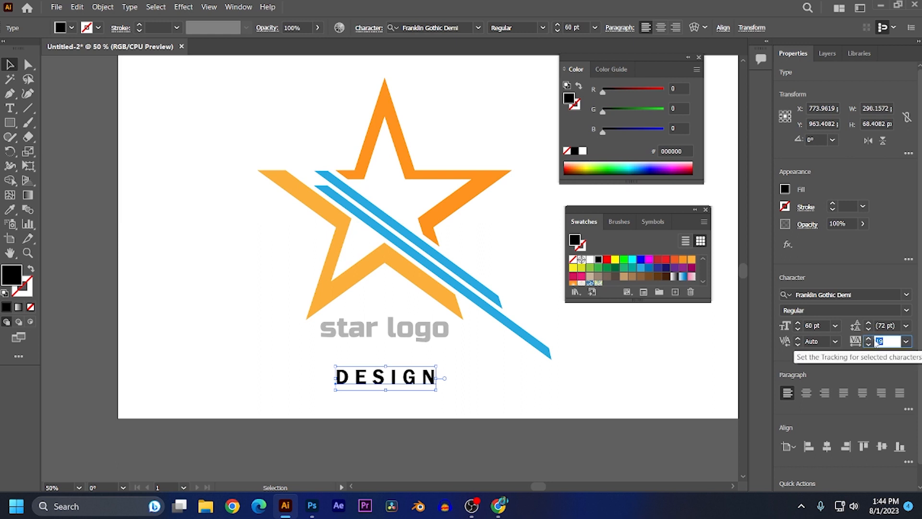
type("5")
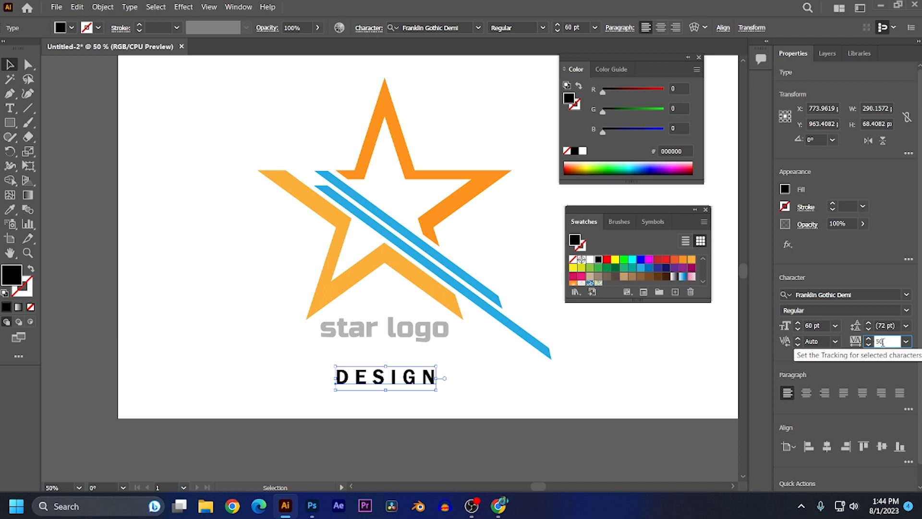
key("Return")
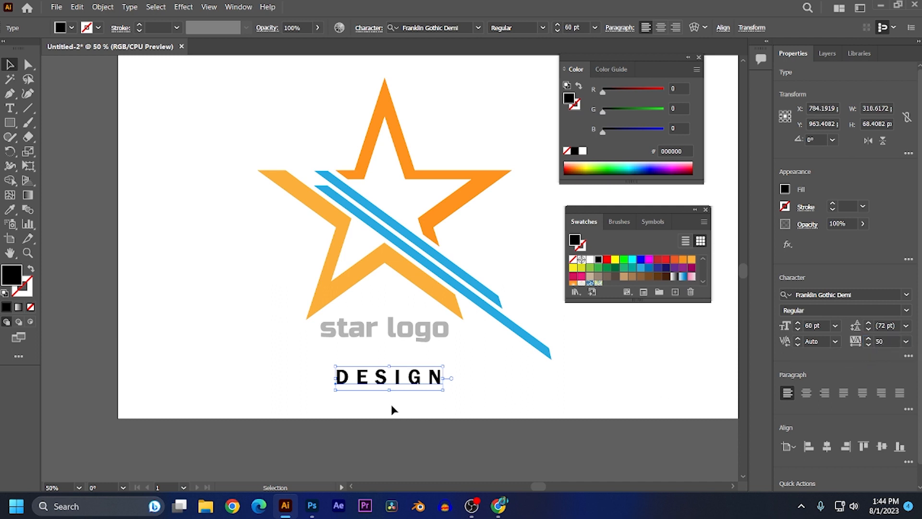
- Set the "D E S I G N" text's tracking to 200 and its font size to 48 pt
left_click(906, 341)
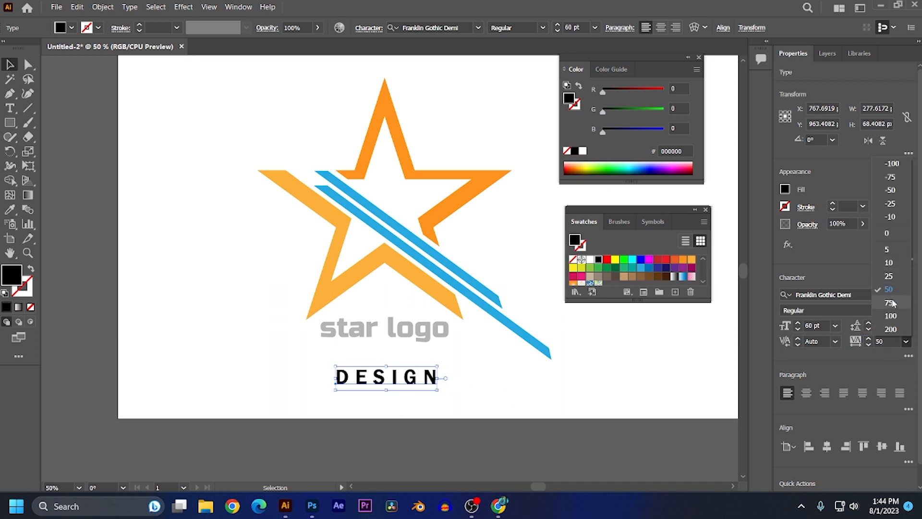
left_click(891, 330)
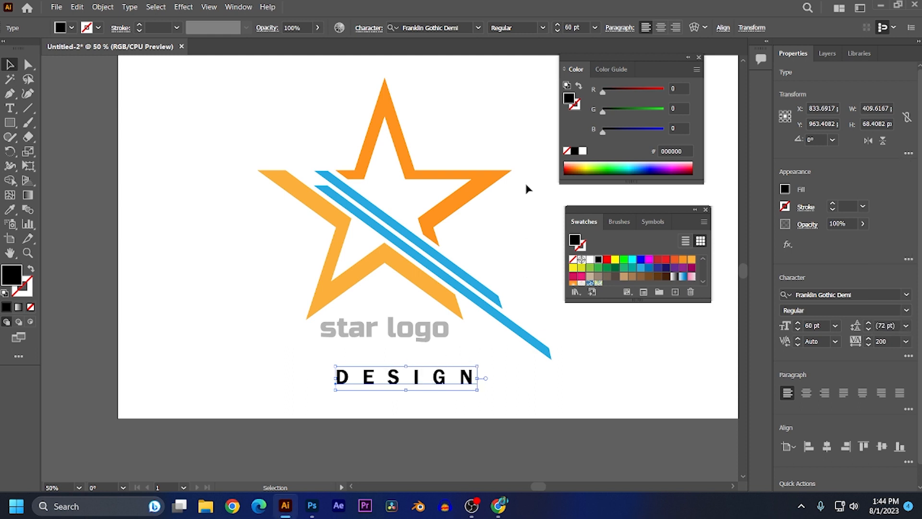
left_click(595, 27)
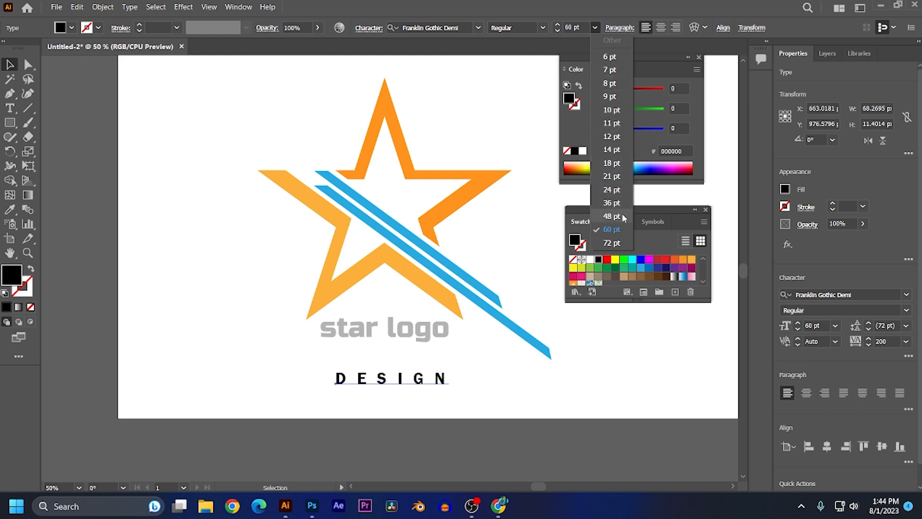
left_click(623, 218)
- Move the "D E S I G N" text up just beneath "star logo" and fill it with light grey #CCCCCC
left_click_drag(404, 382, 397, 356)
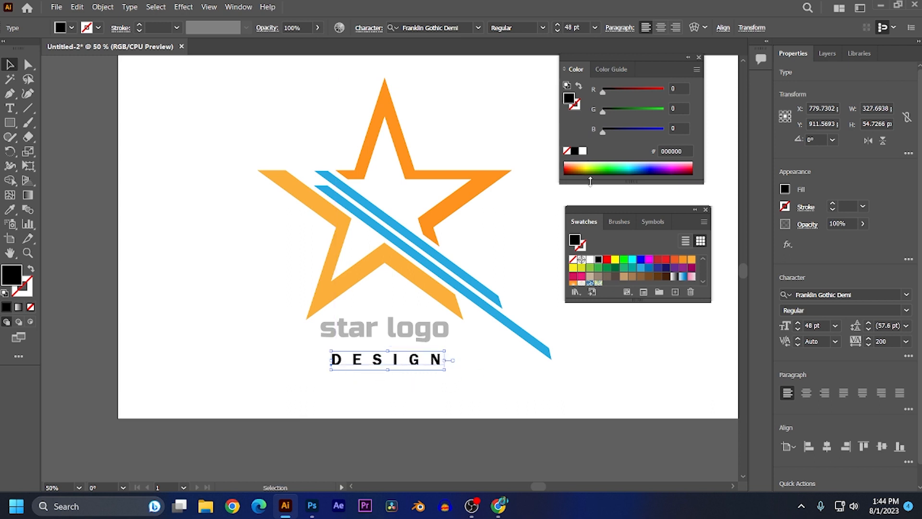
left_click(444, 395)
left_click(422, 360)
scroll(629, 269, "down", 2)
left_click(647, 269)
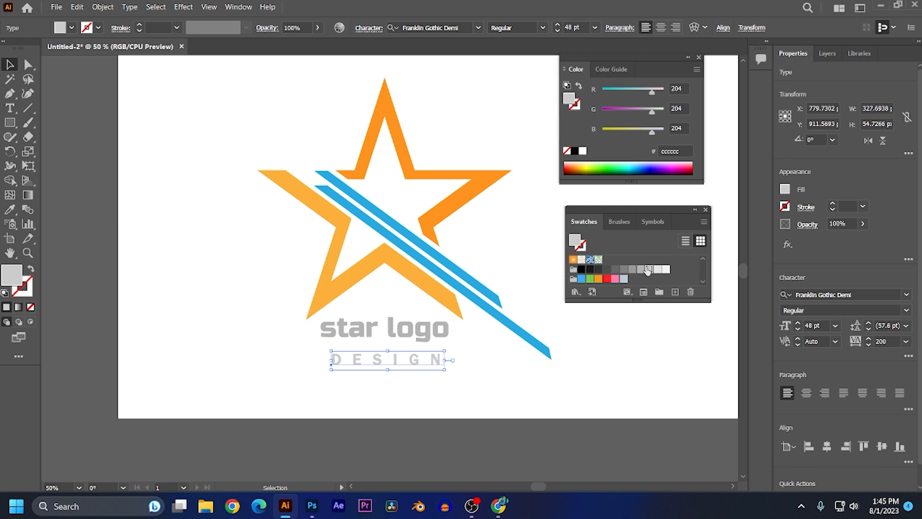
left_click(465, 368)
- Group the star, the blue stripes and both text lines into one object
left_click_drag(206, 165, 494, 376)
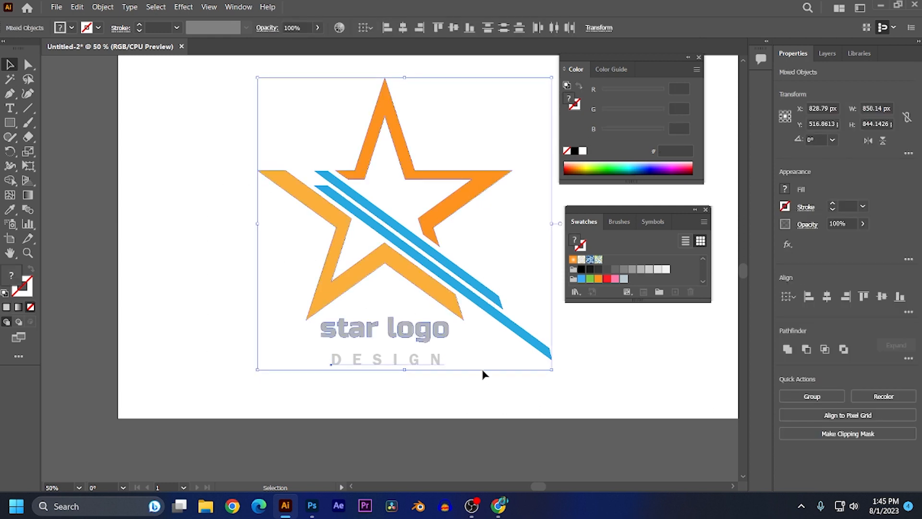
right_click(423, 305)
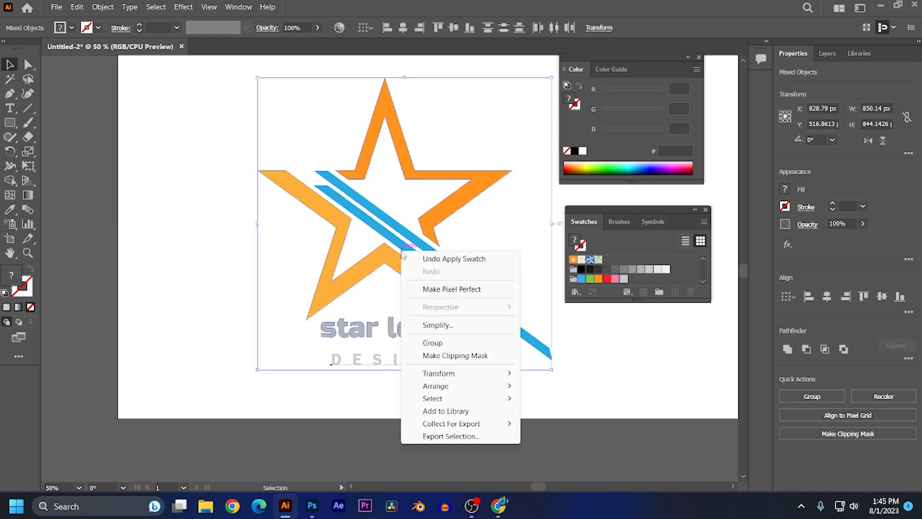
left_click(447, 342)
left_click(588, 354)
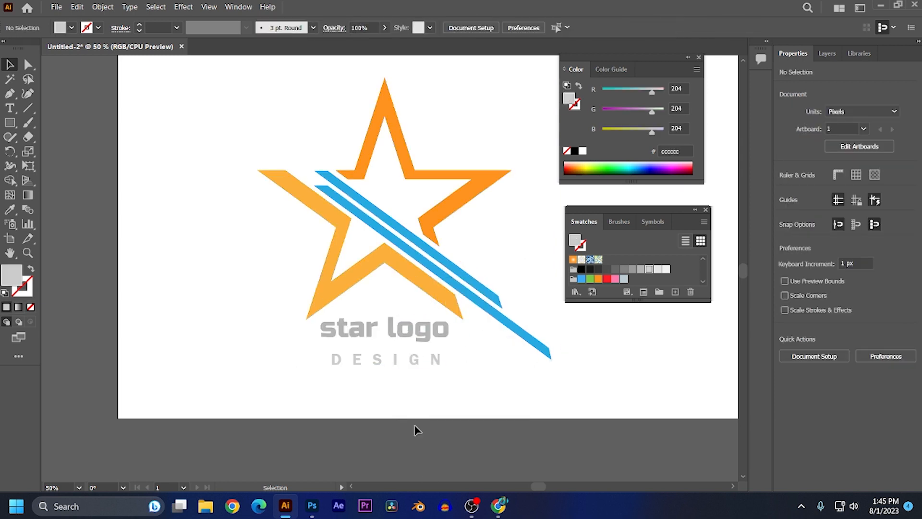
- Switch to Photoshop, open the black textile mockup's [ YOUR LOGO HERE ] smart object, and paste in the Illustrator star logo scaled to 30.35%
left_click(311, 506)
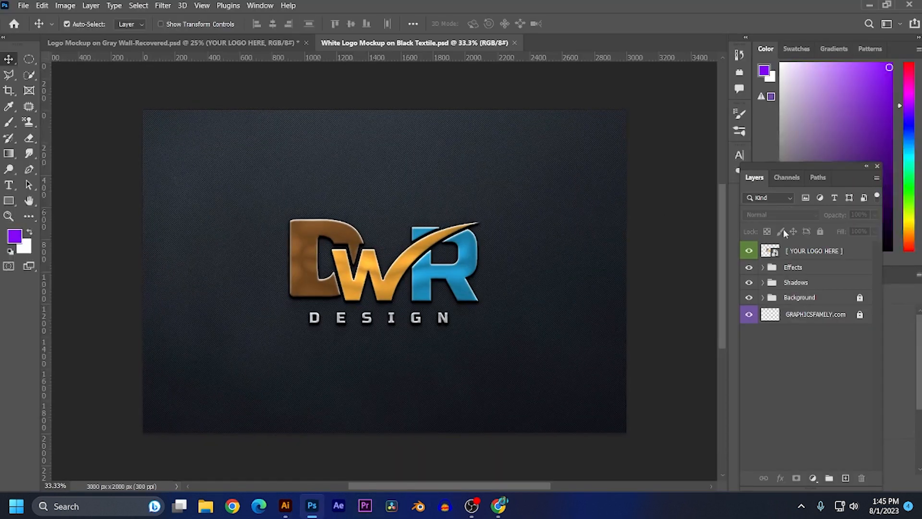
double_click(774, 254)
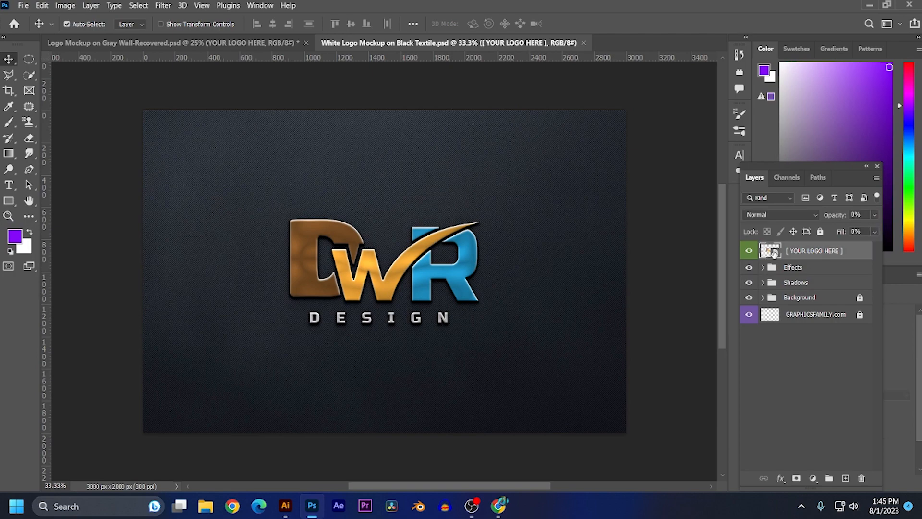
left_click(285, 506)
mouse_move(379, 266)
left_mouse_down()
mouse_move(339, 308)
mouse_move(370, 432)
mouse_move(306, 494)
mouse_move(312, 502)
mouse_move(487, 246)
mouse_move(389, 230)
mouse_move(378, 264)
mouse_move(395, 264)
left_mouse_up()
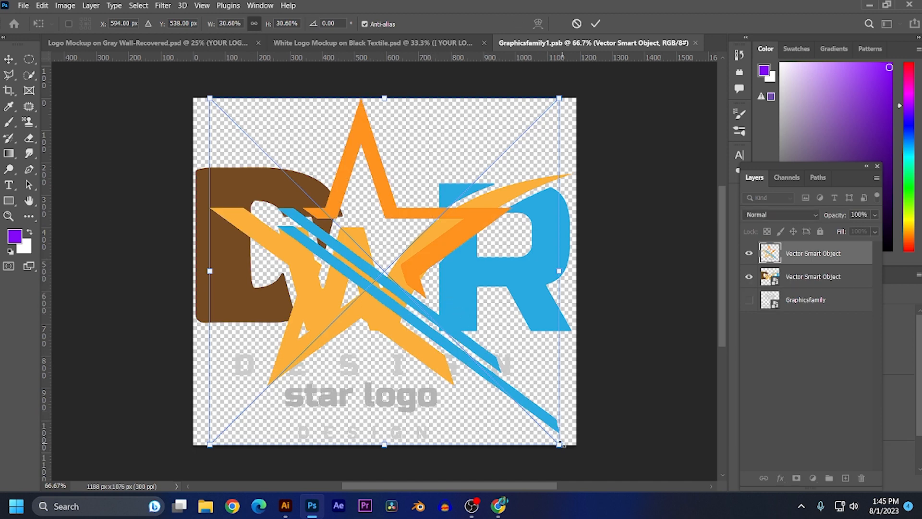
mouse_move(562, 445)
left_mouse_down()
mouse_move(552, 435)
mouse_move(559, 442)
left_mouse_up()
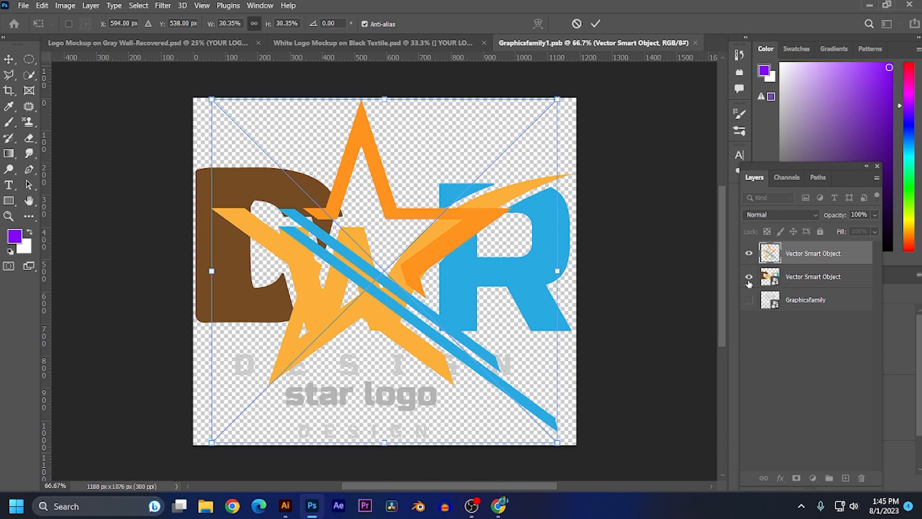
- Place the star logo, hide the old DWR logo layer, and save and close the smart object
left_click(749, 280)
left_click(749, 280)
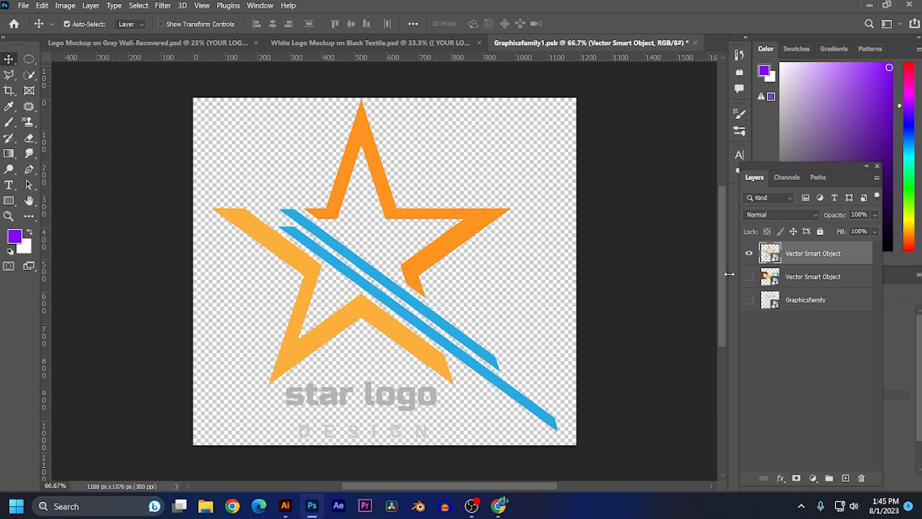
key("ctrl+s")
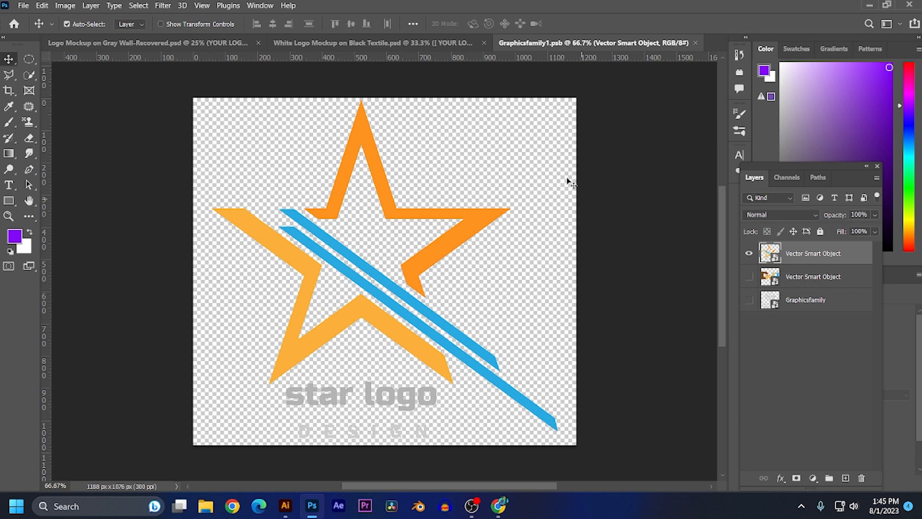
left_click(696, 43)
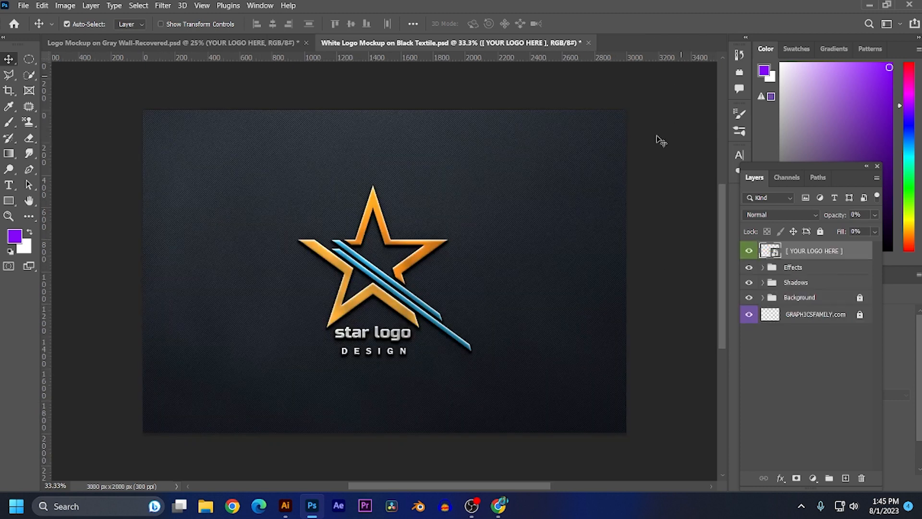